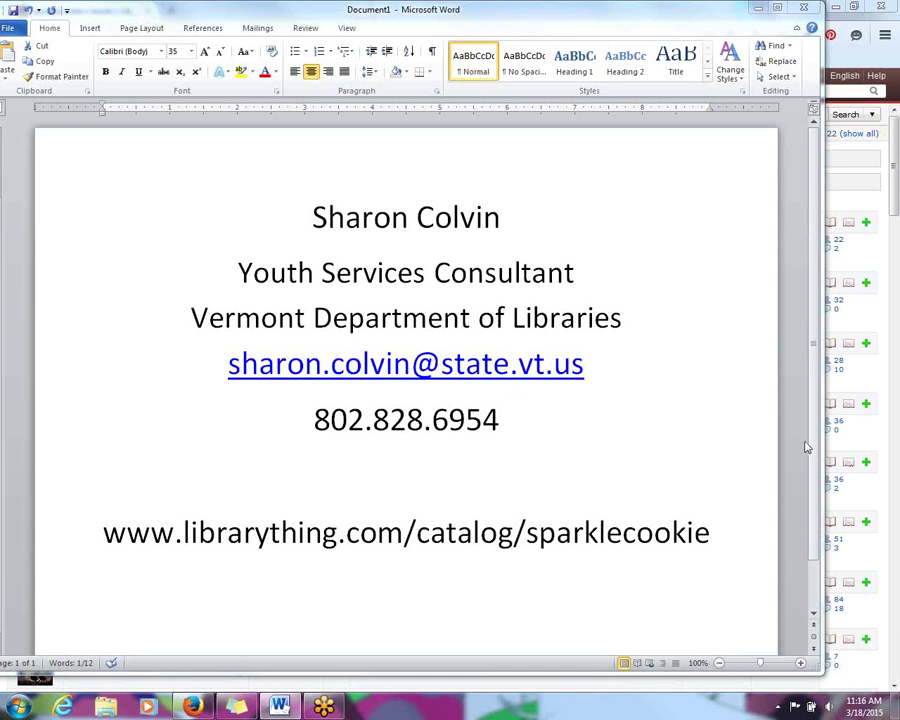
Switch from the Word contact page to the LibraryThing catalog in Firefox and apply the member's suggested viewing style
left_click_drag(812, 432, 804, 509)
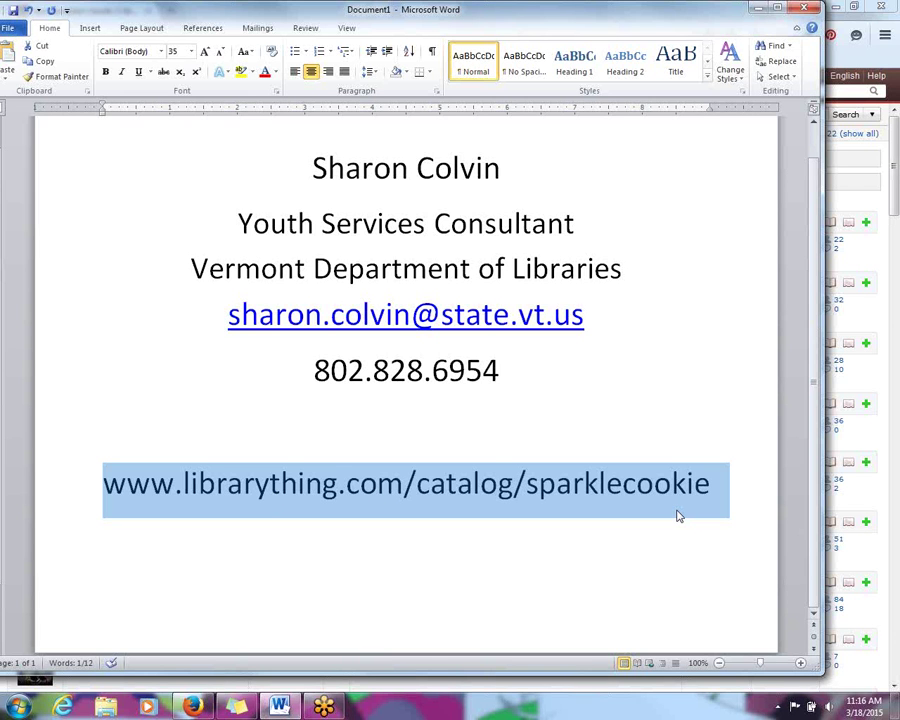
left_click(195, 708)
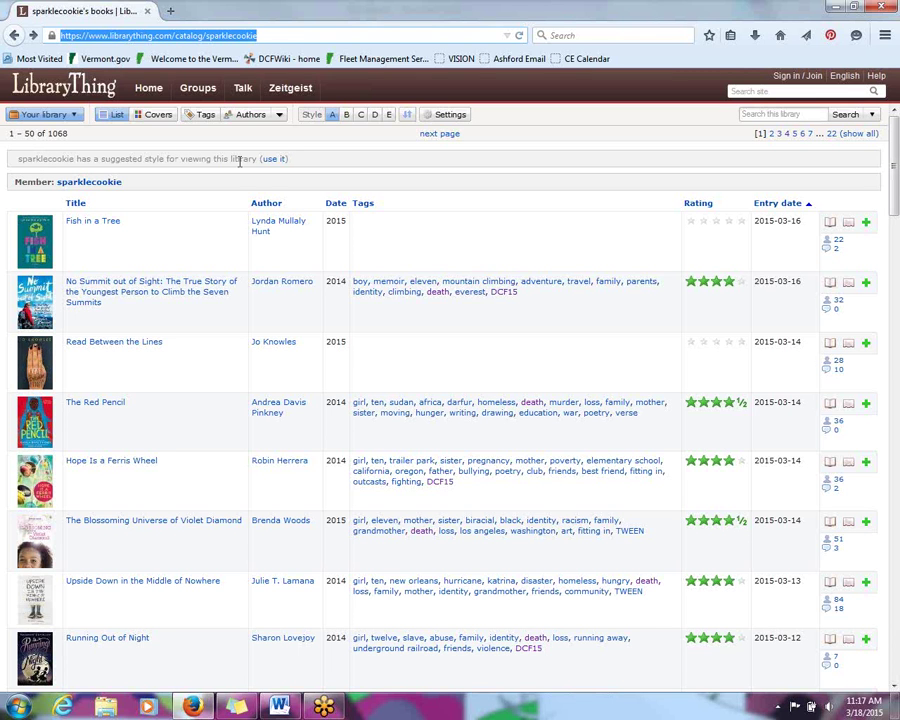
left_click(273, 161)
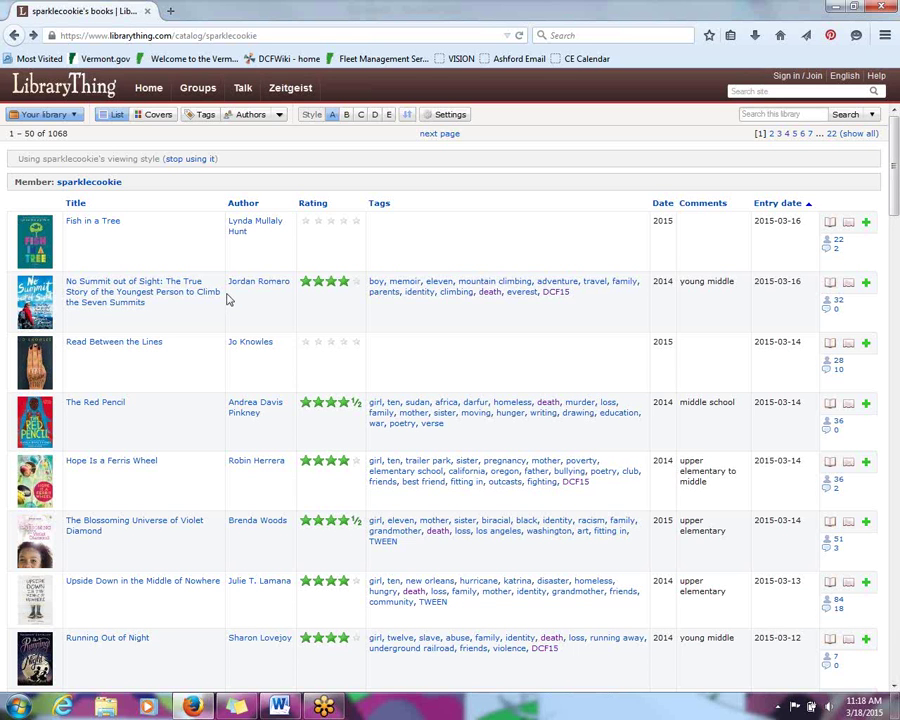
Examine the titles, ratings, tags and reading-level comments of the most recently entered books in the library list
scroll(228, 297, "down", 2)
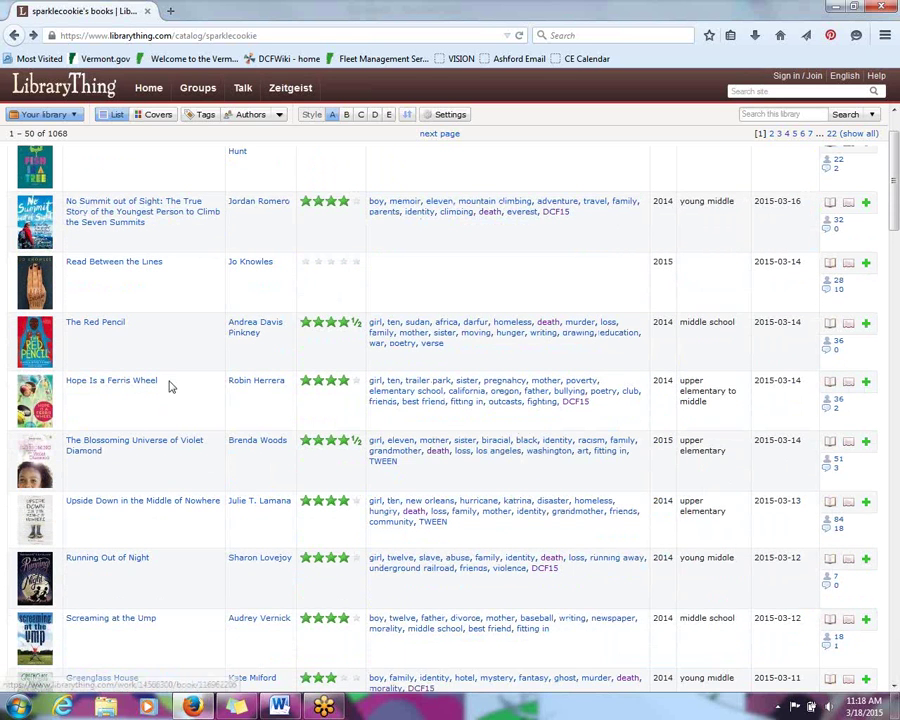
scroll(172, 385, "down", 5)
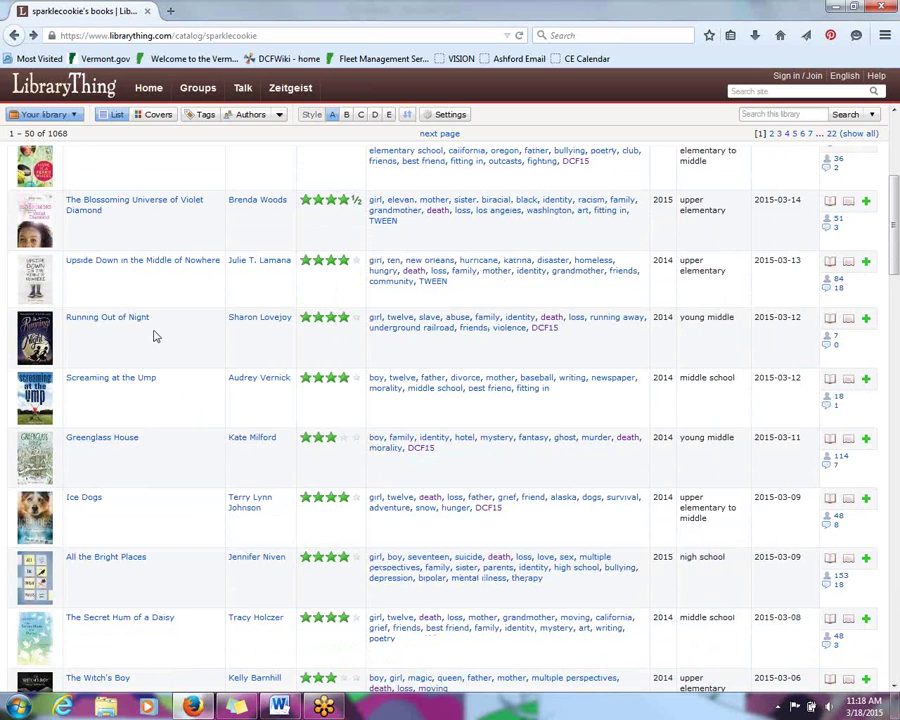
scroll(155, 336, "down", 3)
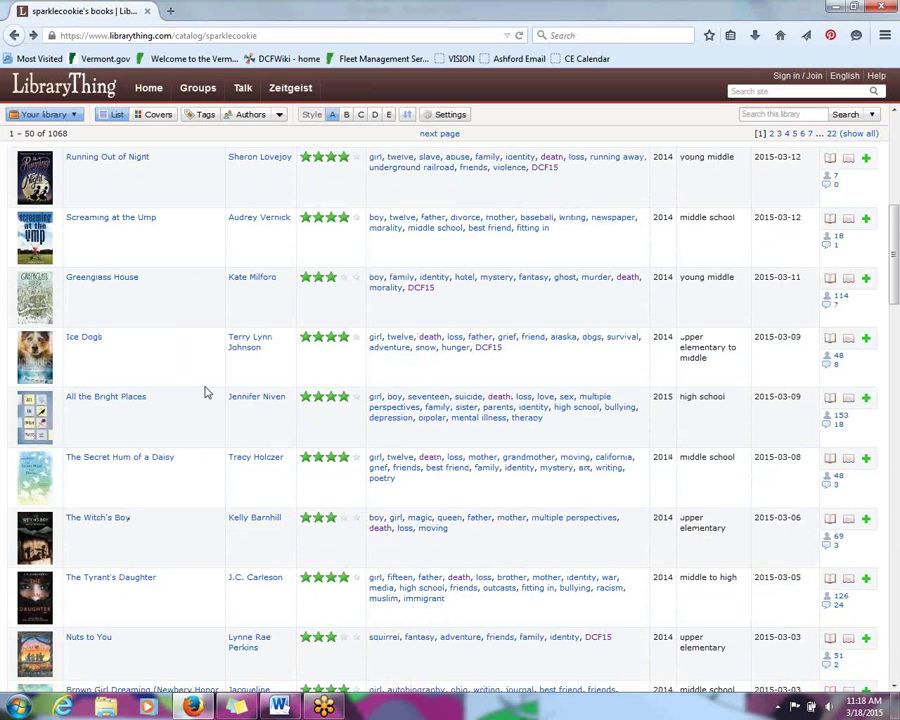
scroll(205, 393, "up", 9)
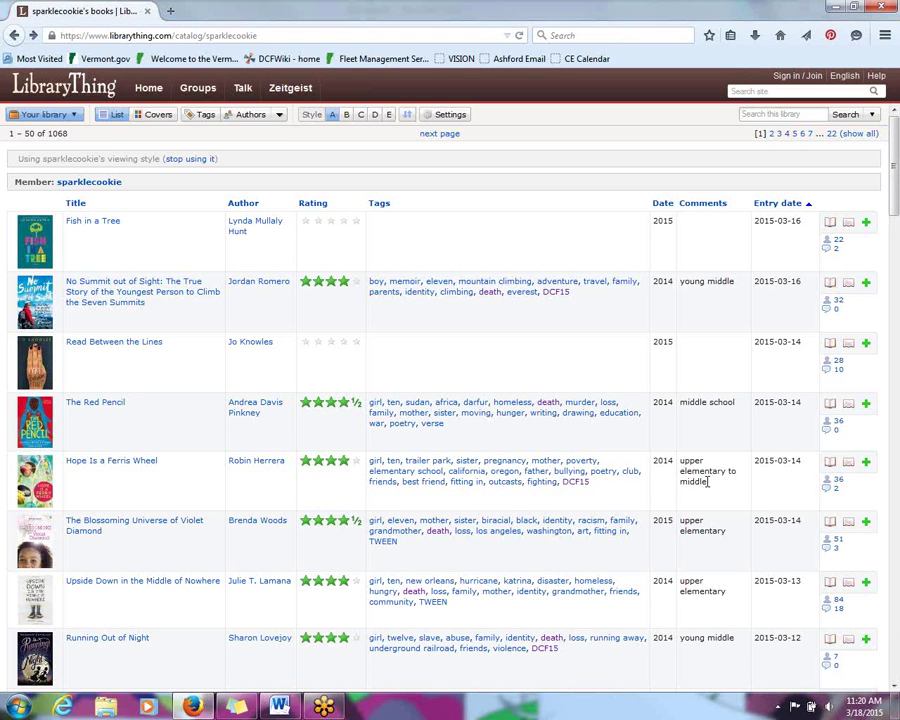
scroll(708, 481, "down", 3)
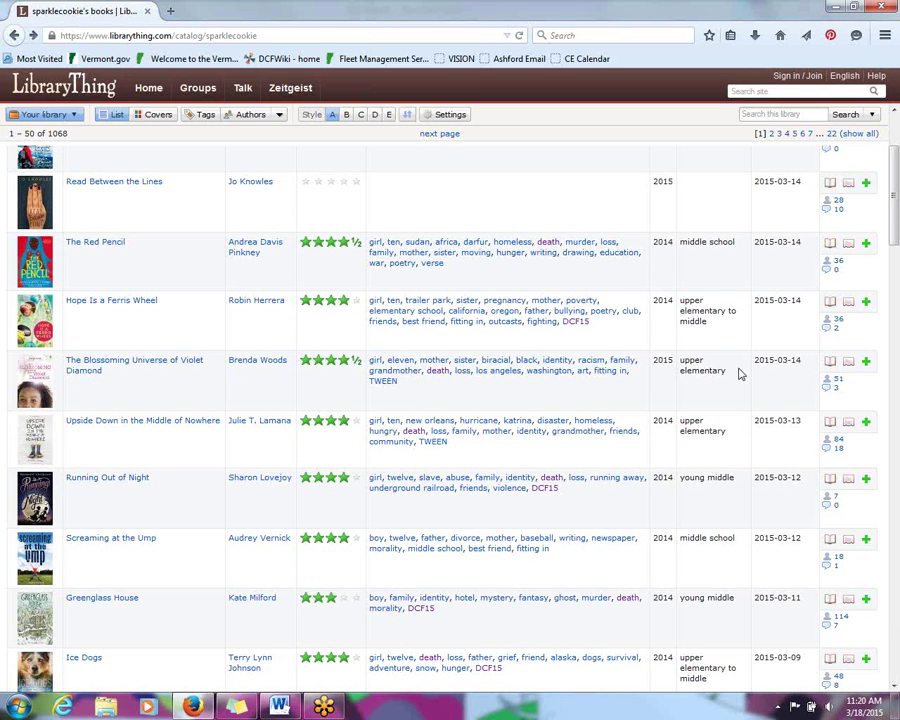
scroll(738, 372, "down", 1)
scroll(734, 372, "down", 2)
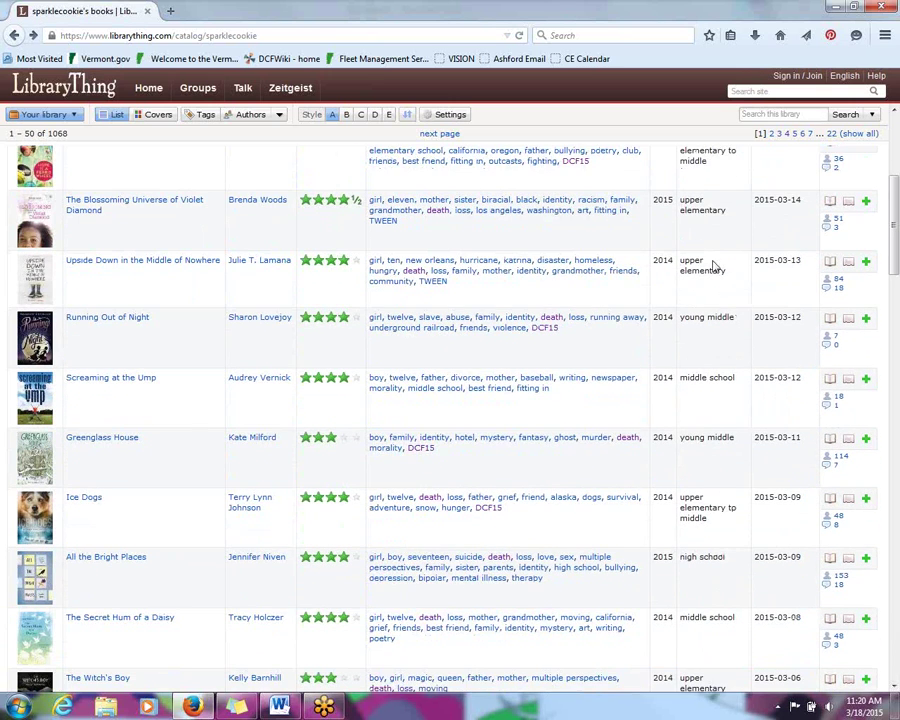
scroll(692, 488, "down", 2)
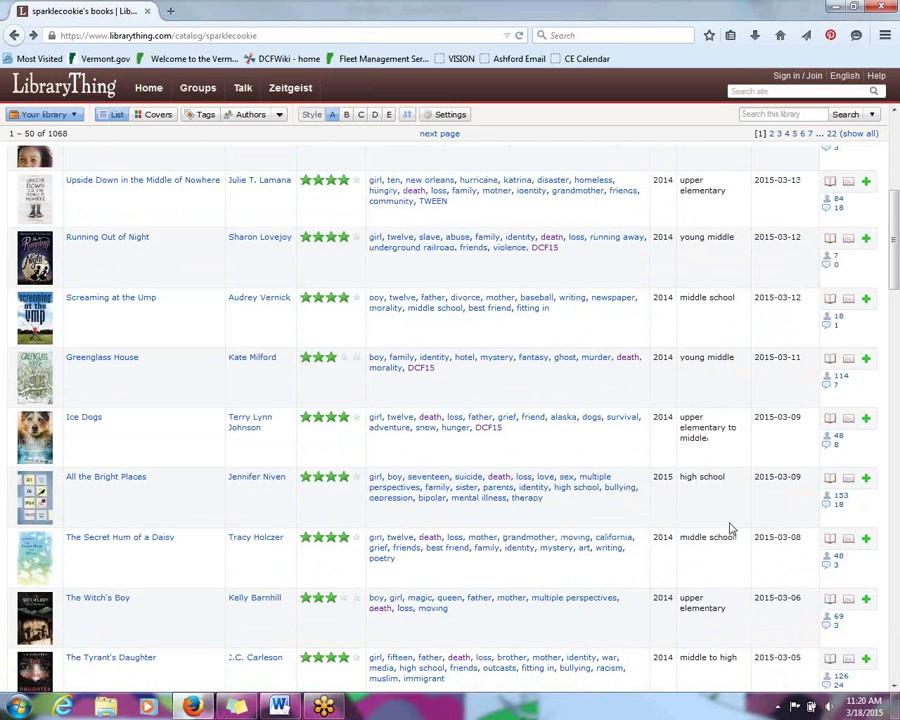
scroll(730, 528, "up", 5)
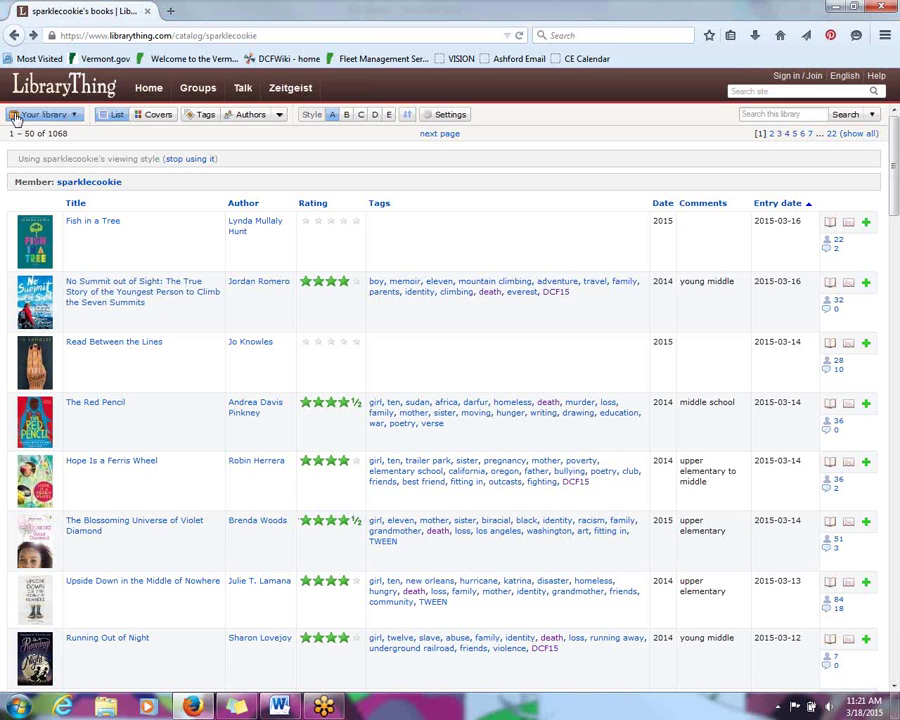
Display the Not Recommended collection and look through its books and ratings
left_click(73, 117)
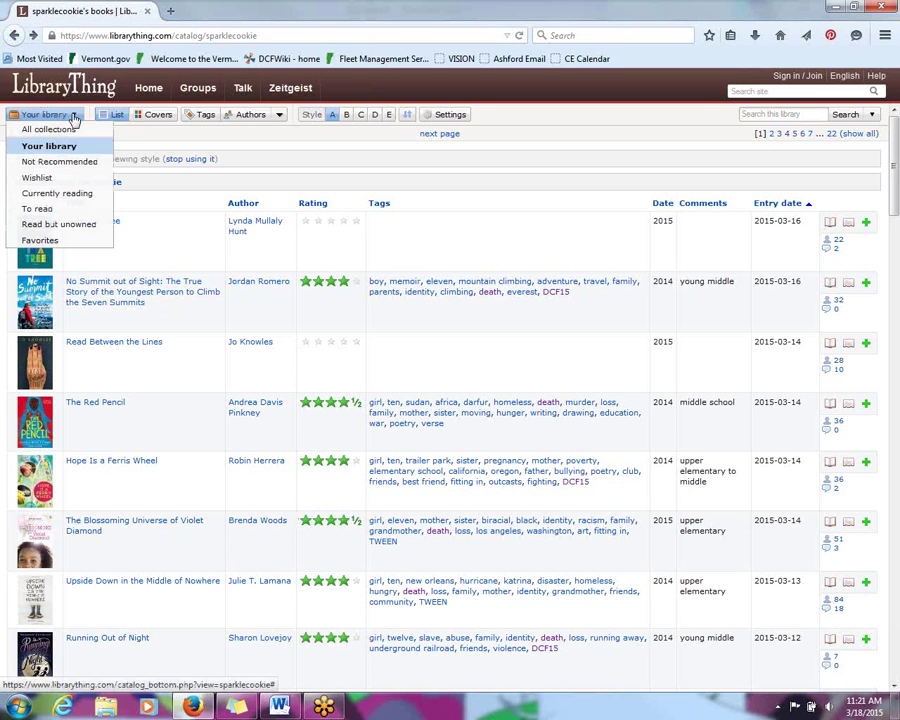
left_click(72, 163)
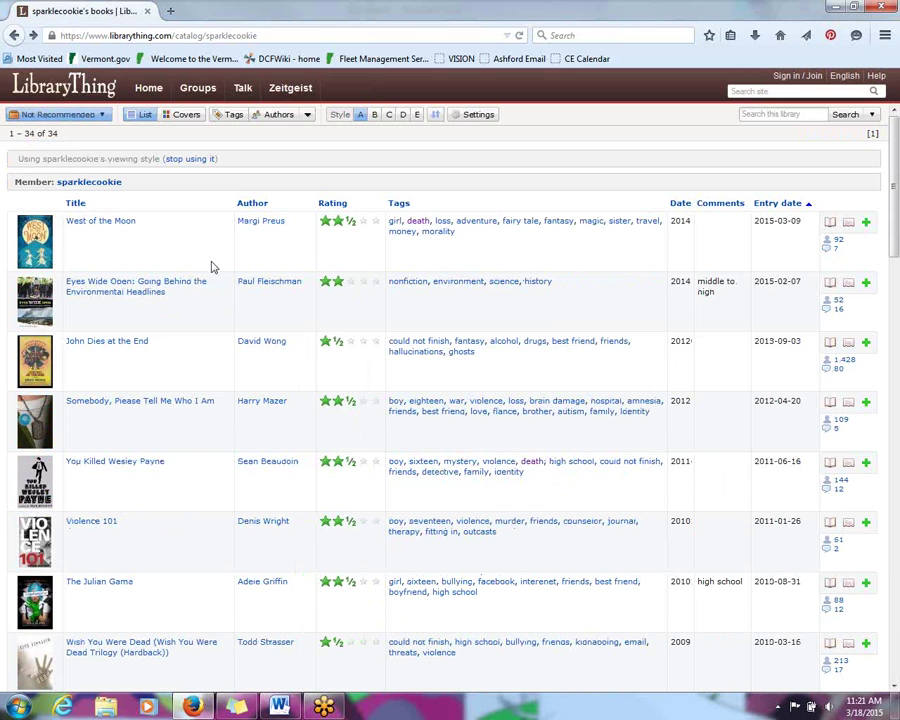
scroll(173, 298, "down", 12)
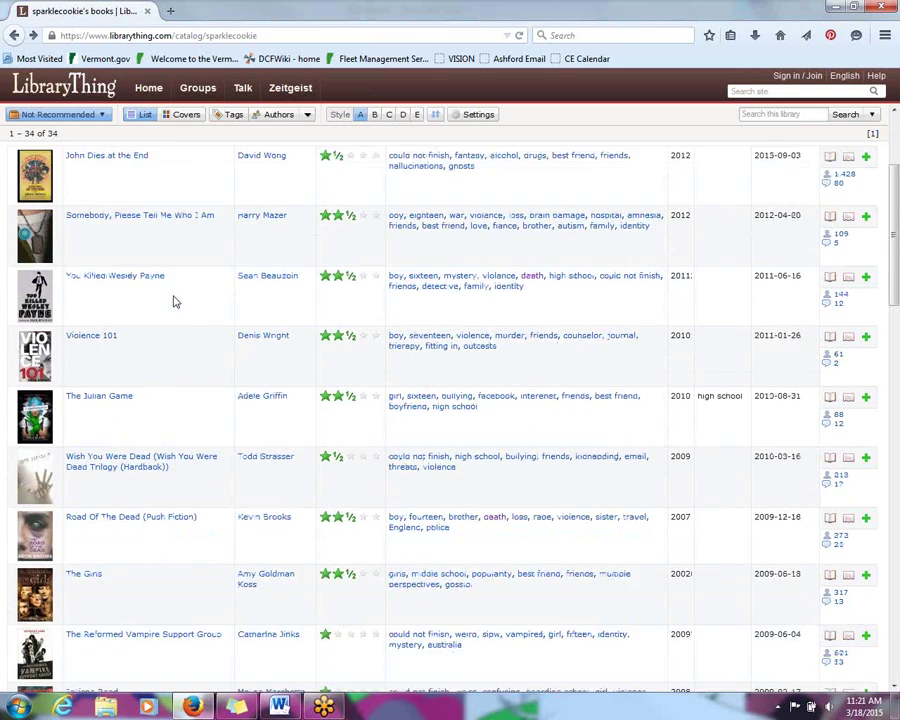
scroll(173, 302, "down", 5)
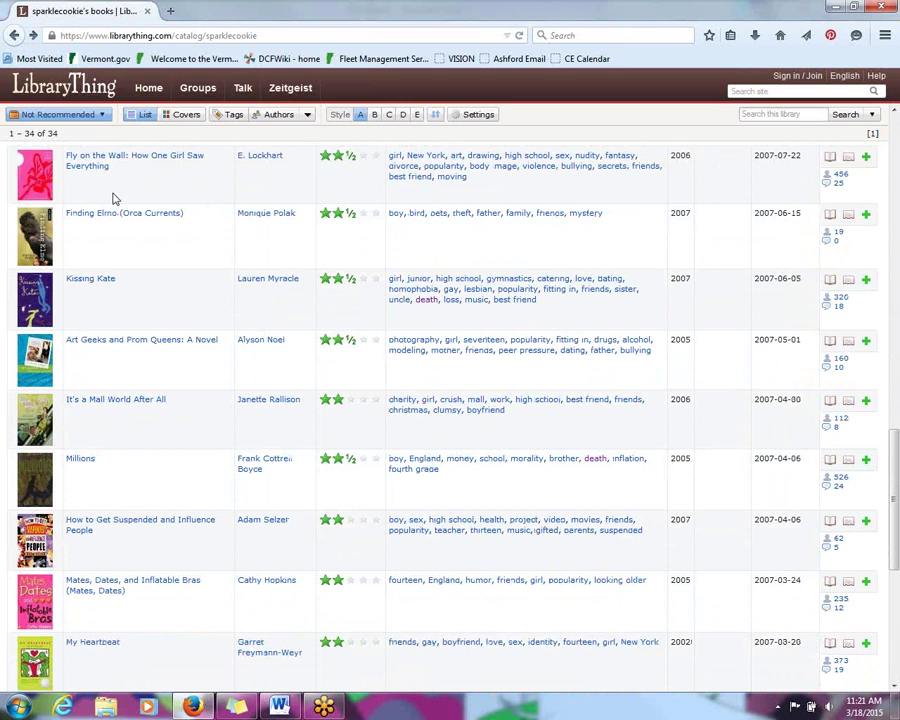
Return to the Your library collection and look through its recently added books and their ratings
left_click(93, 118)
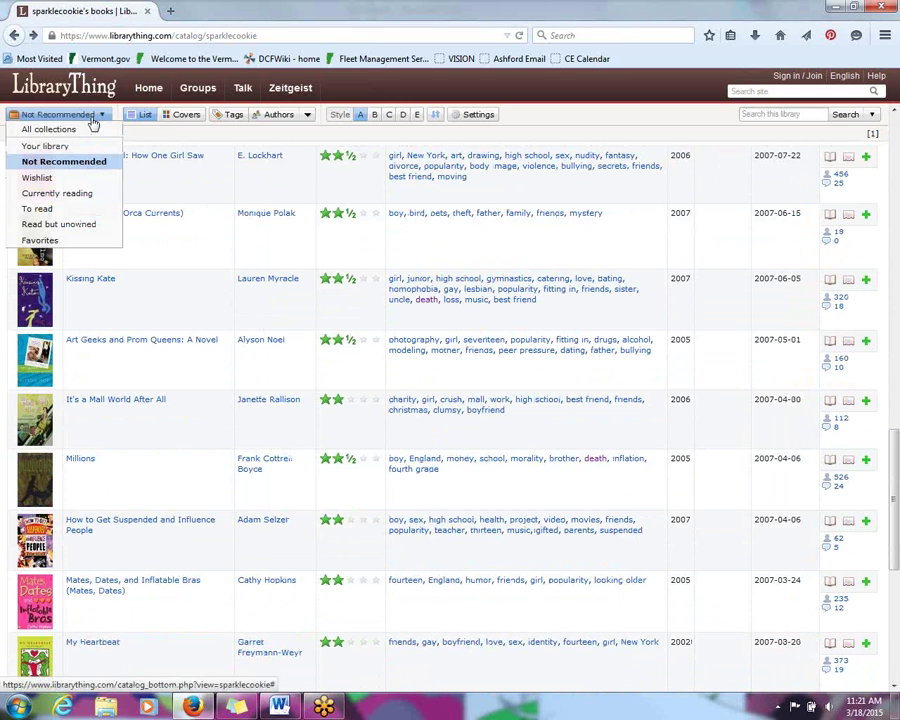
left_click(87, 147)
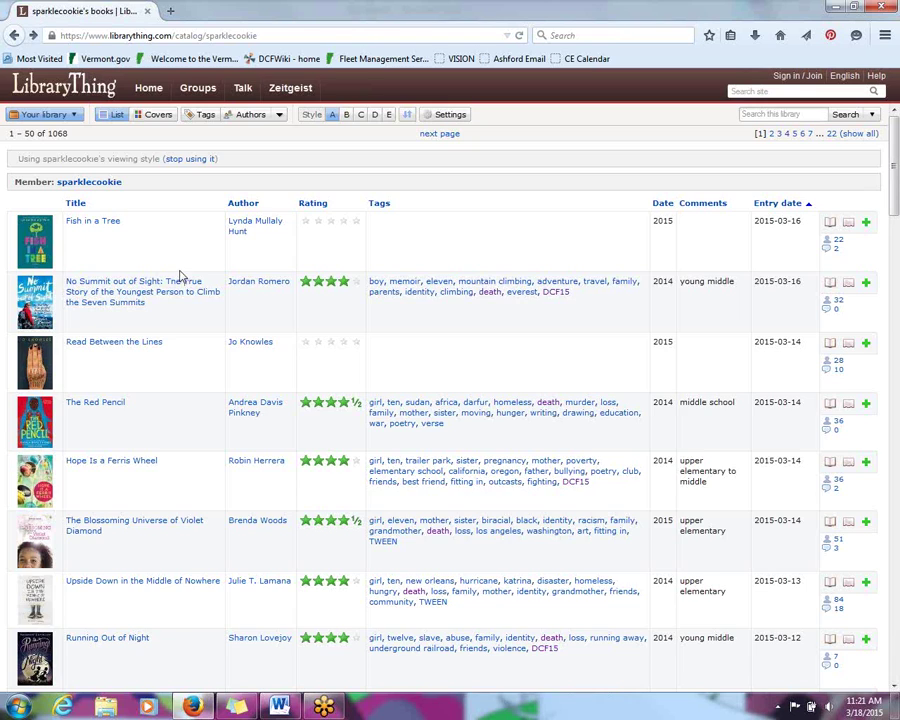
scroll(180, 276, "down", 5)
scroll(180, 276, "down", 8)
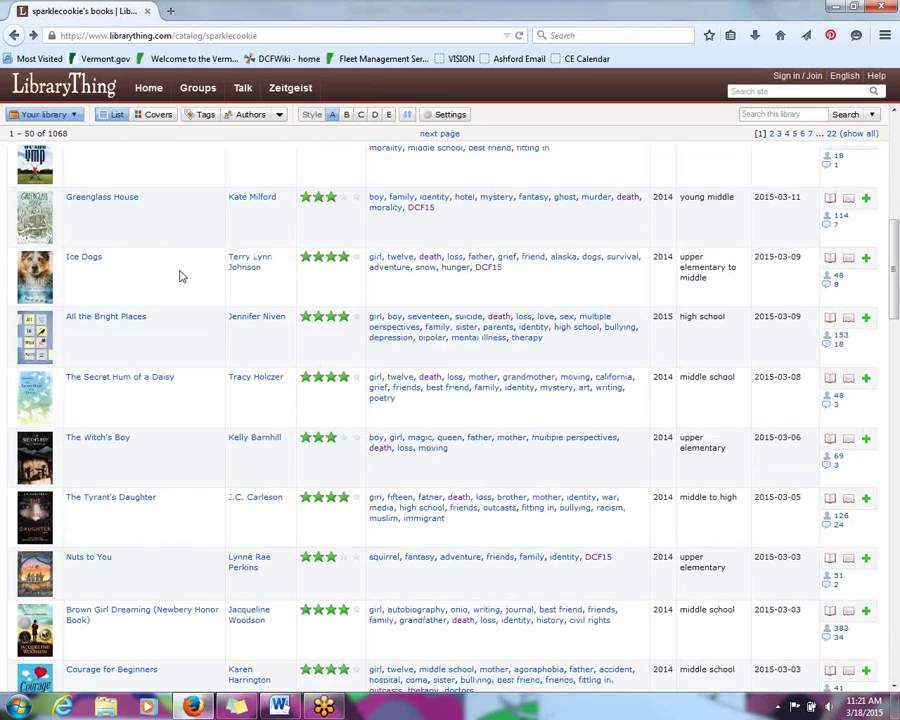
scroll(180, 276, "down", 3)
scroll(180, 276, "down", 1)
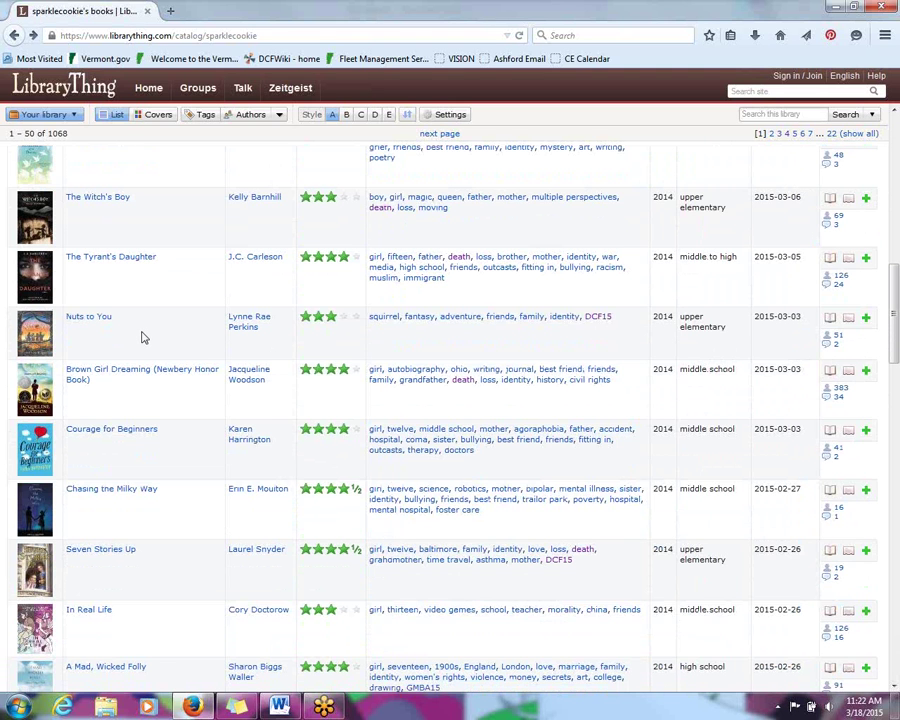
scroll(142, 338, "down", 2)
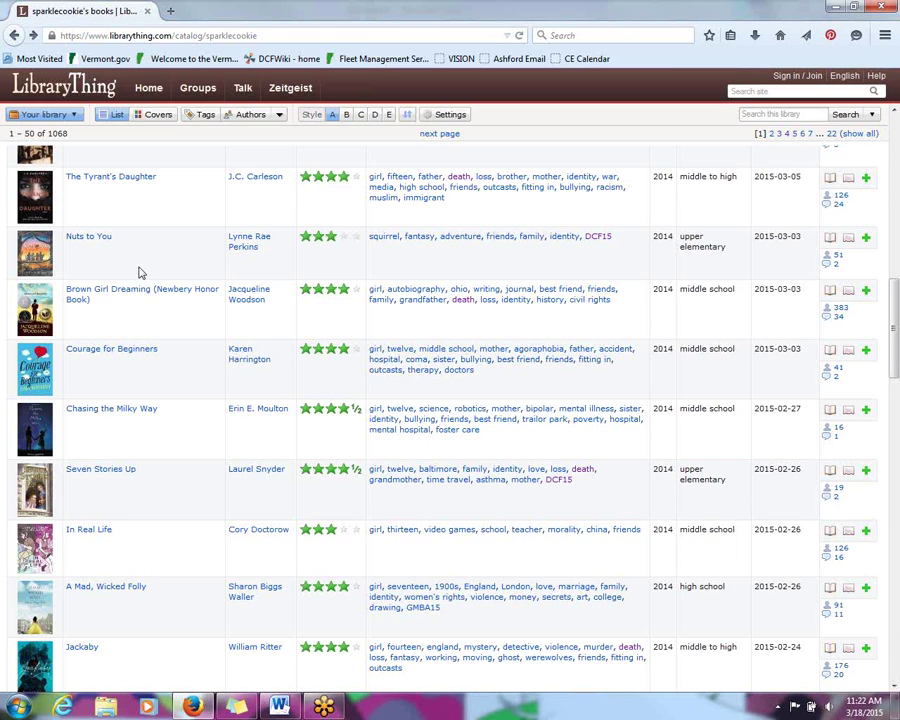
scroll(140, 272, "down", 2)
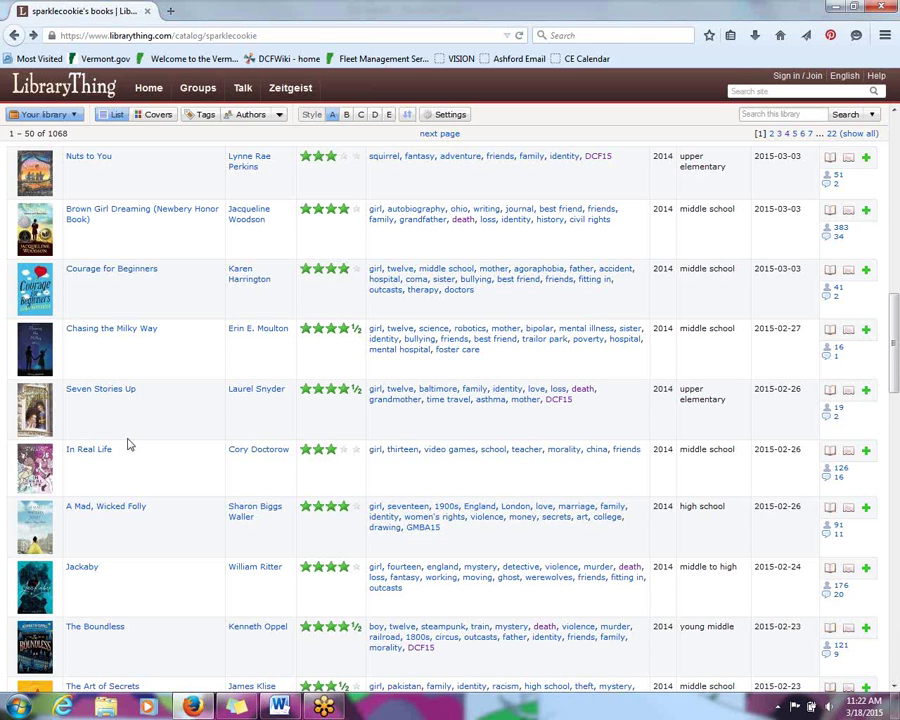
scroll(104, 463, "up", 5)
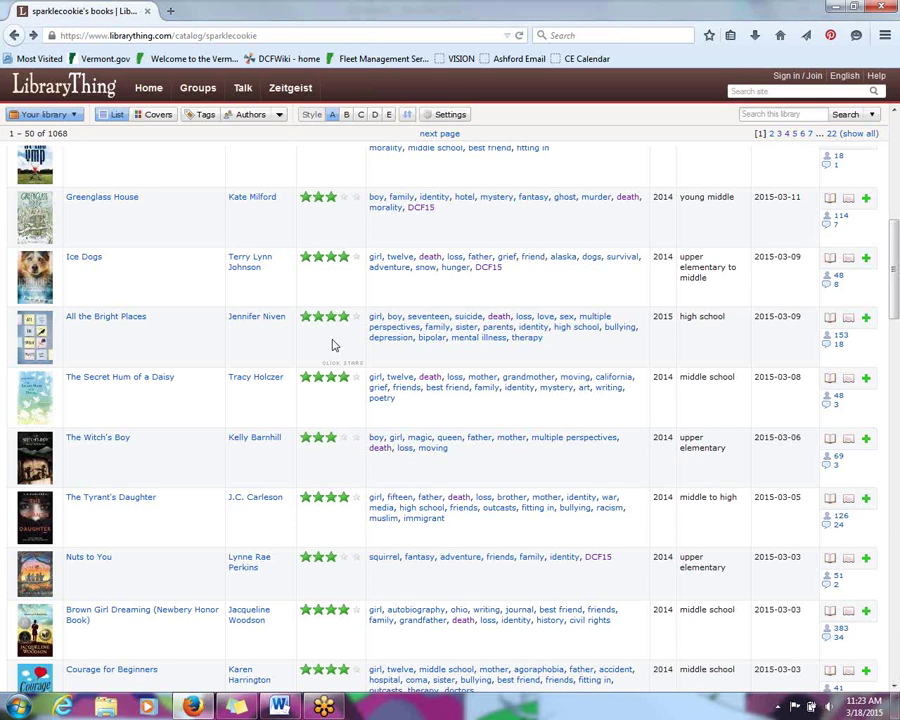
scroll(296, 362, "up", 2)
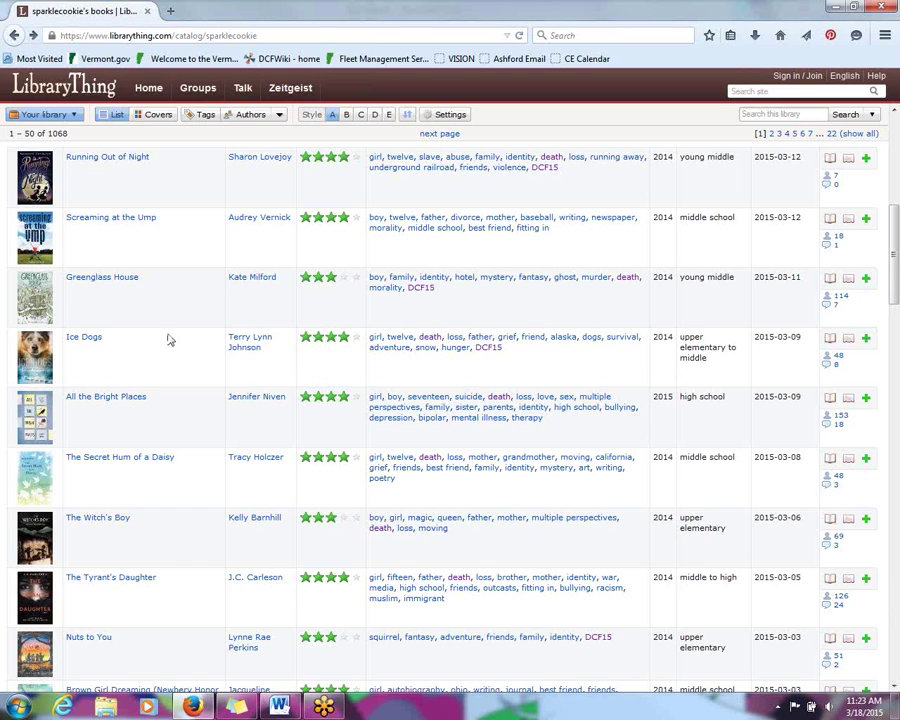
scroll(170, 386, "up", 6)
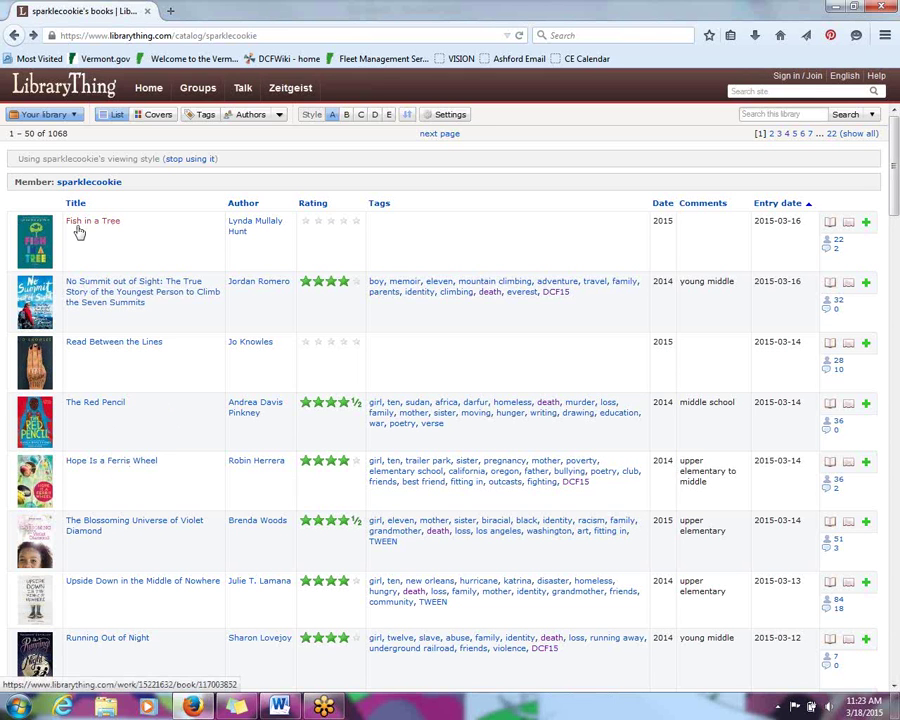
Reverse the library's entry date order, and sort the books alphabetically by author to look through them
left_click(809, 205)
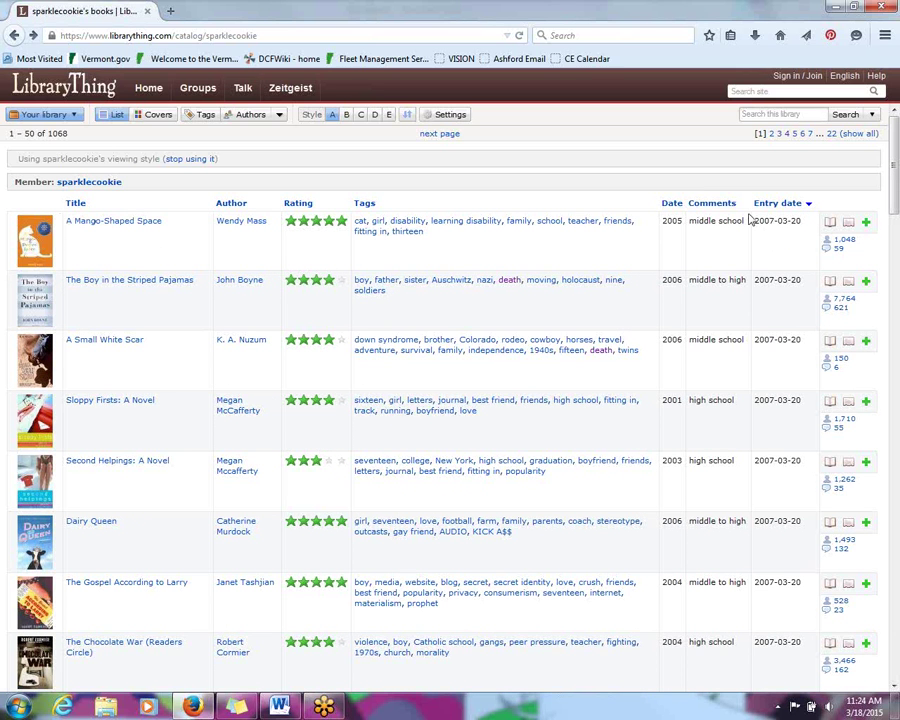
left_click(234, 204)
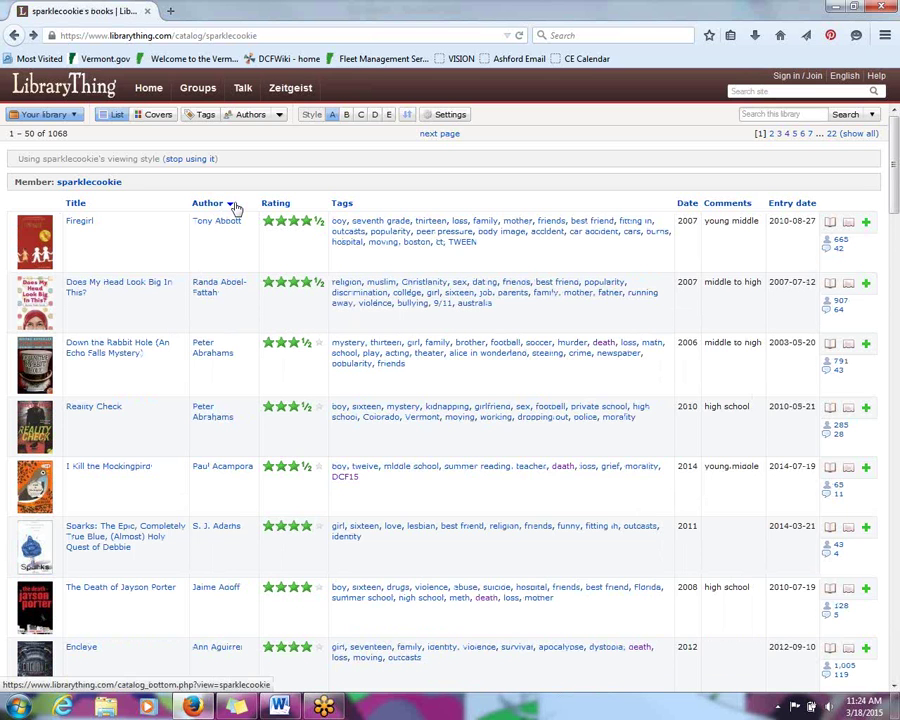
scroll(234, 207, "down", 3)
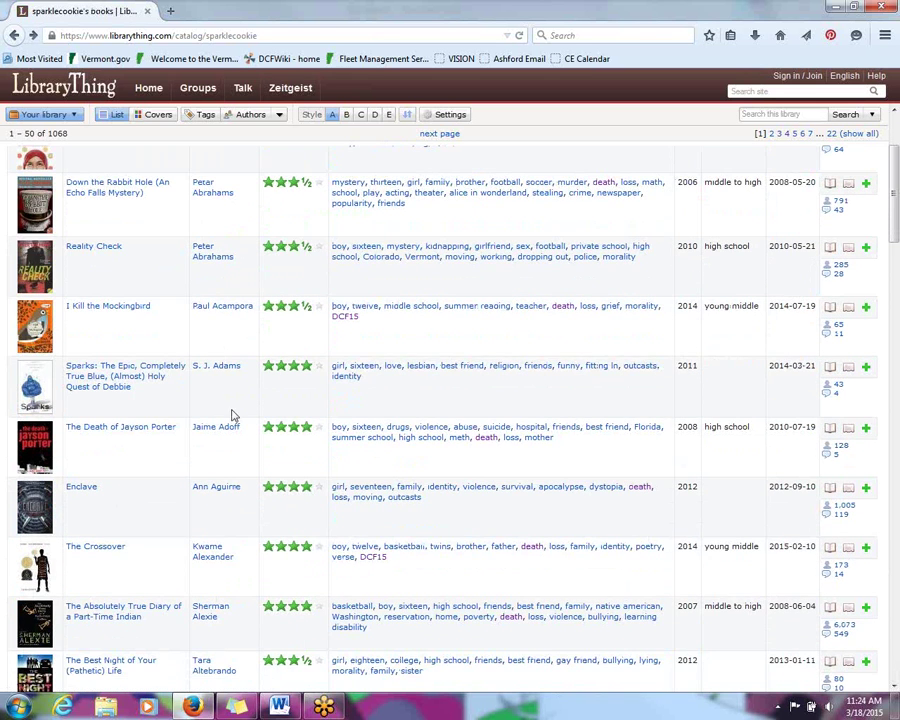
scroll(232, 418, "up", 3)
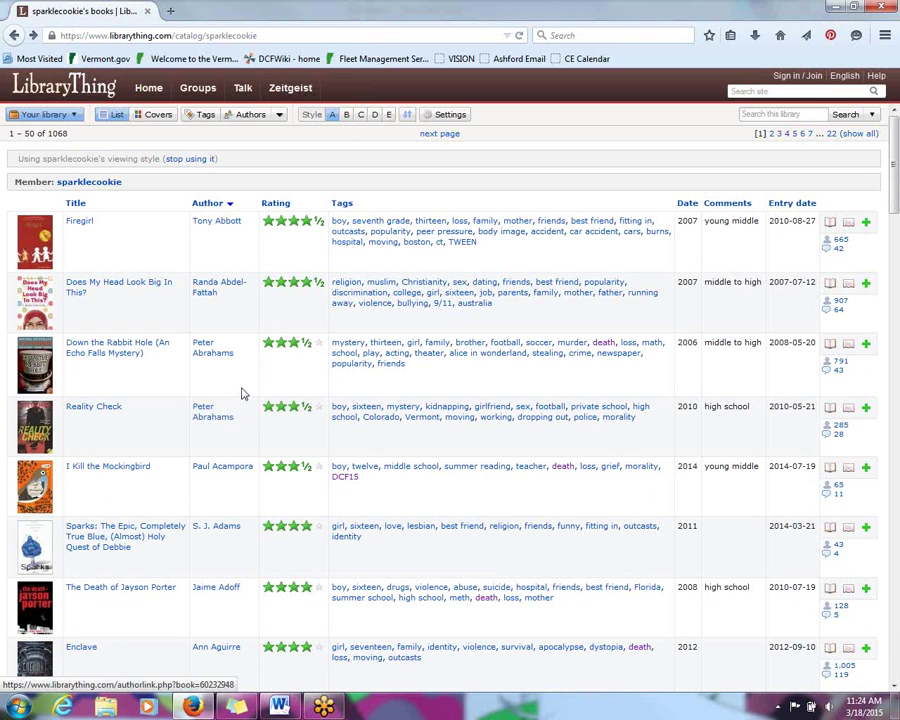
Sort the library by rating with the highest first and look through the five-star books
left_click(278, 205)
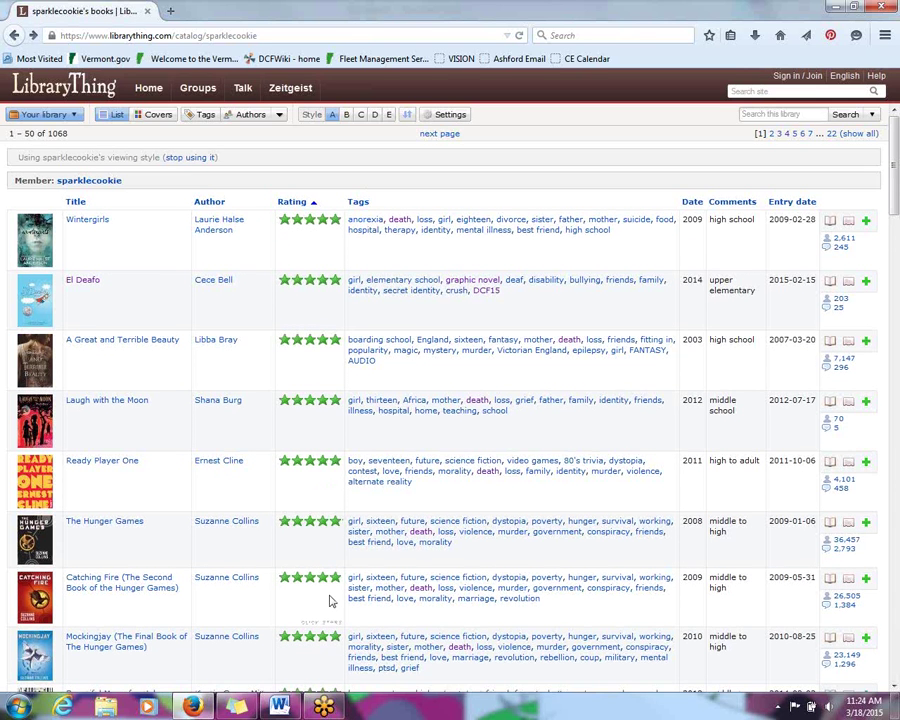
scroll(332, 603, "down", 3)
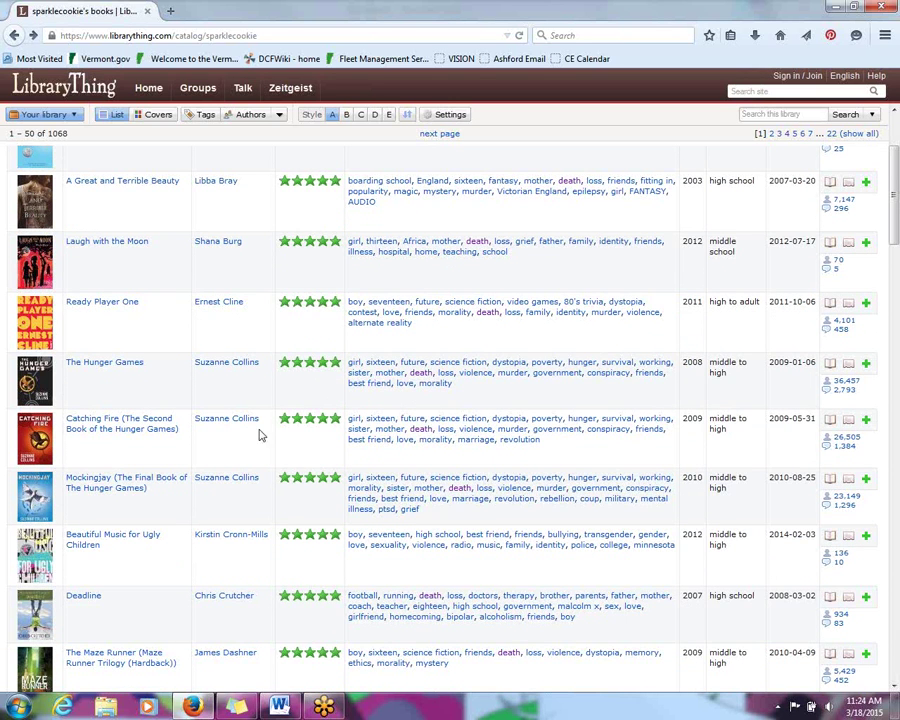
scroll(124, 506, "down", 1)
scroll(124, 506, "down", 3)
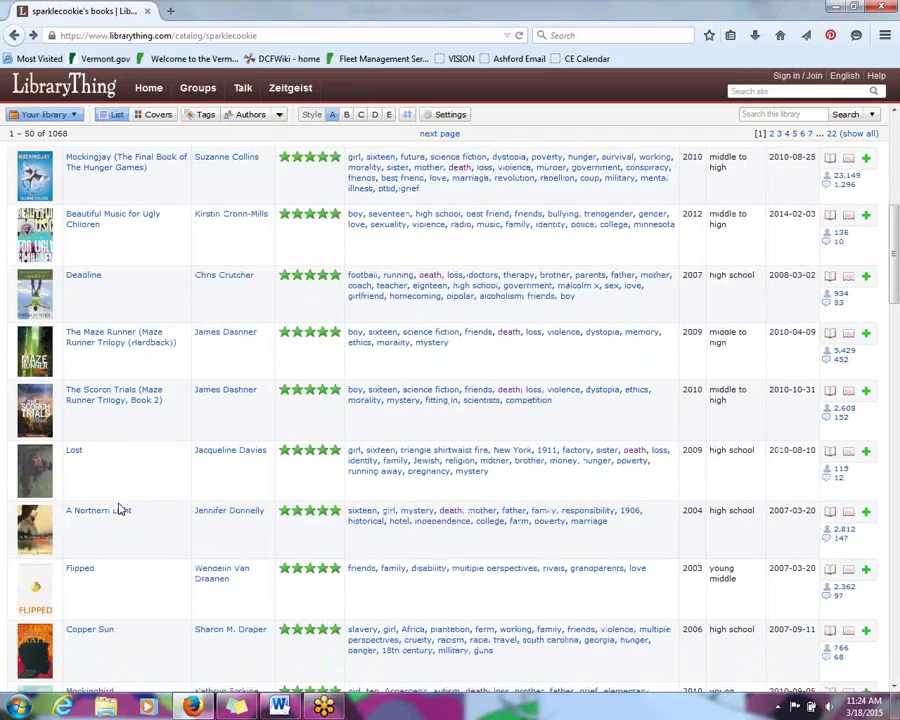
scroll(118, 510, "down", 3)
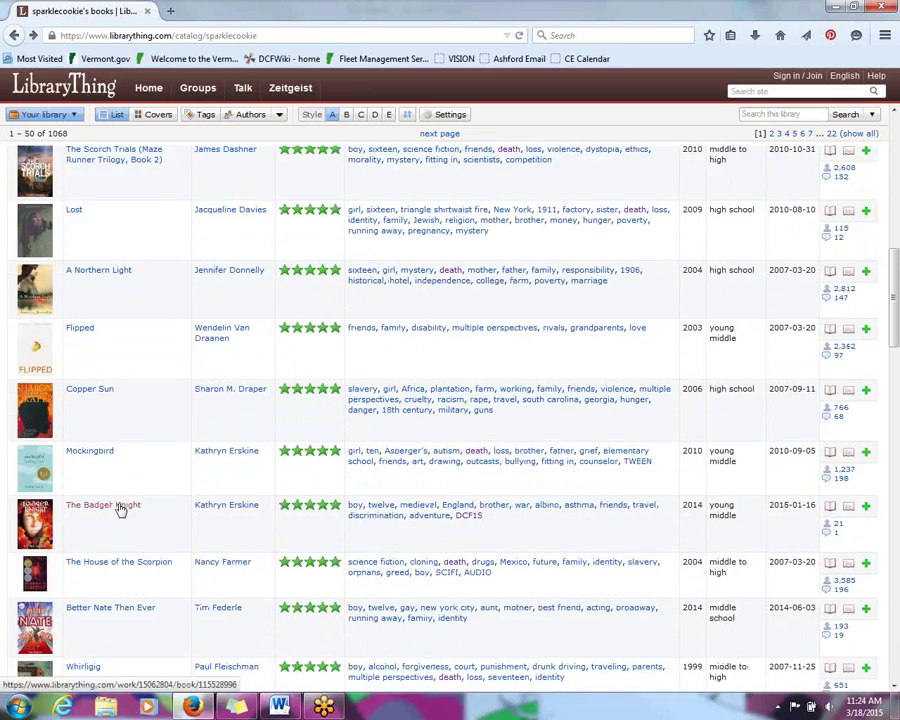
scroll(120, 508, "down", 4)
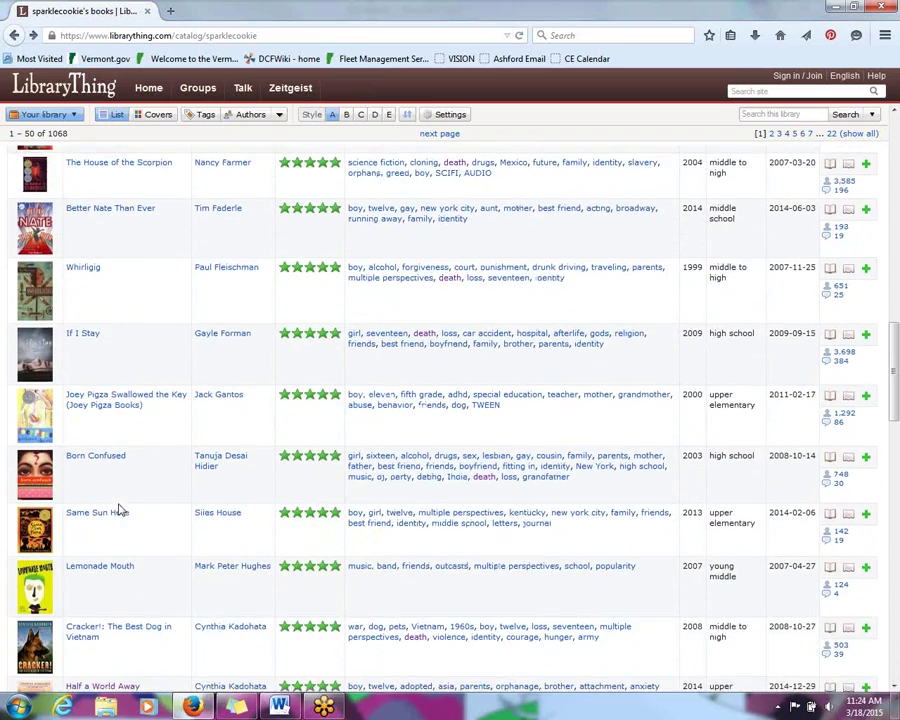
scroll(140, 536, "down", 3)
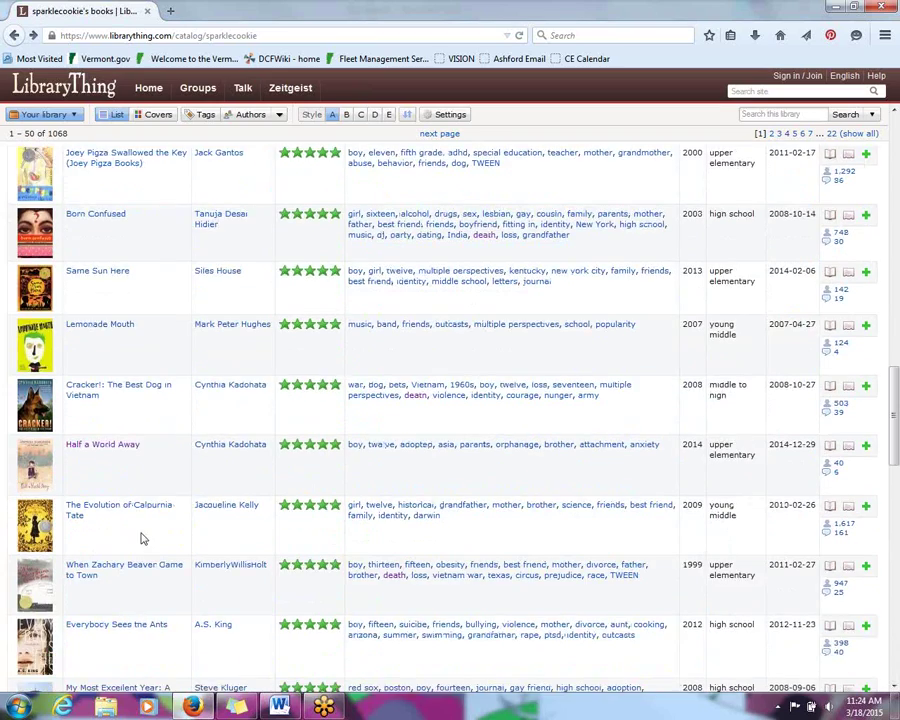
scroll(142, 539, "down", 4)
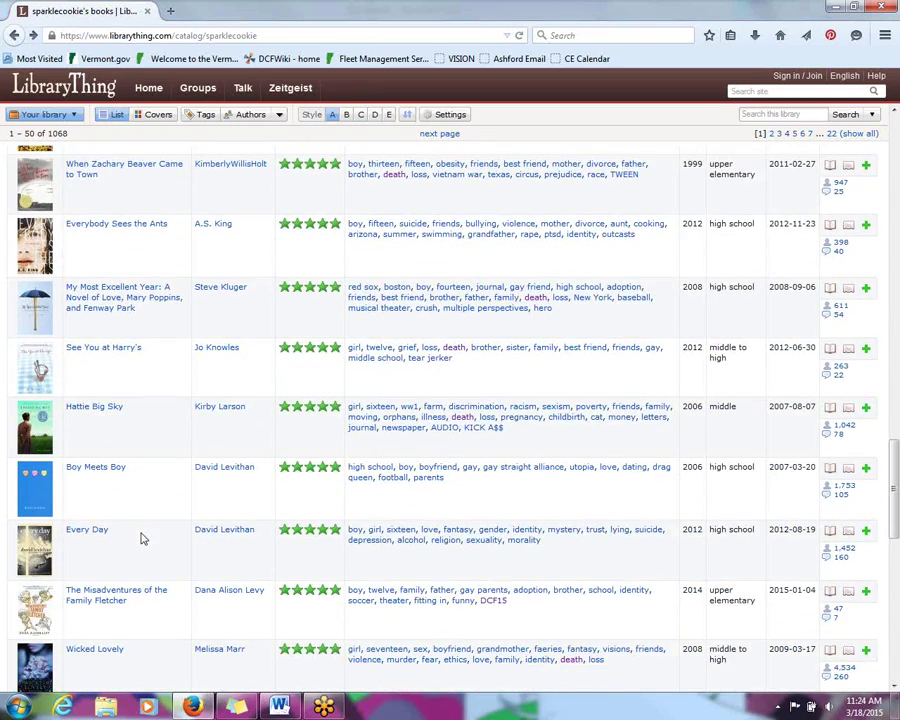
Look through the rest of page 1 and page 3 of the rating-sorted library, and return to the first page
scroll(142, 539, "down", 6)
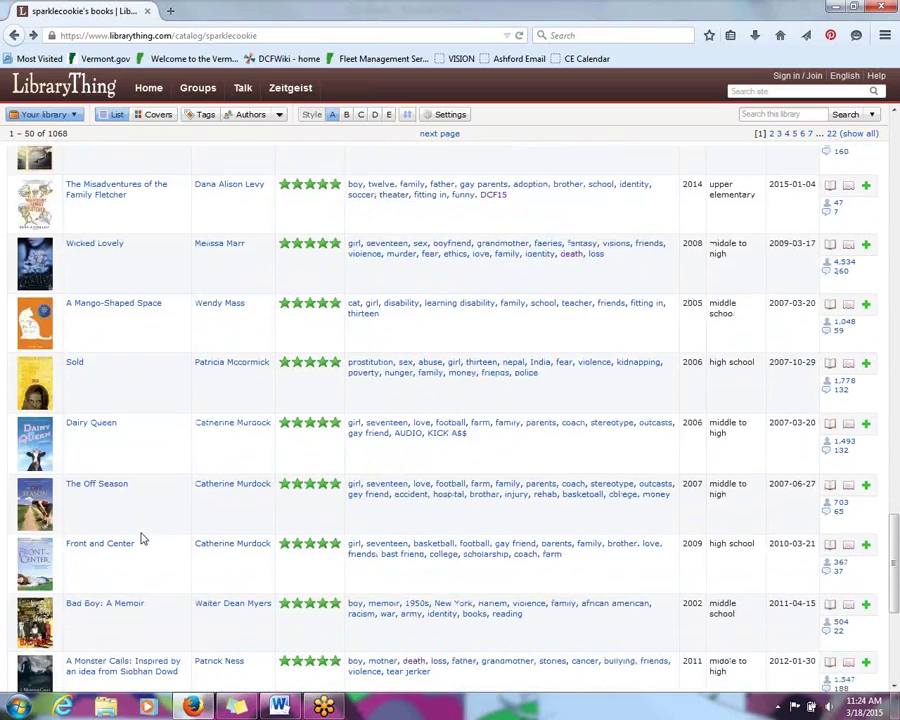
scroll(140, 537, "down", 2)
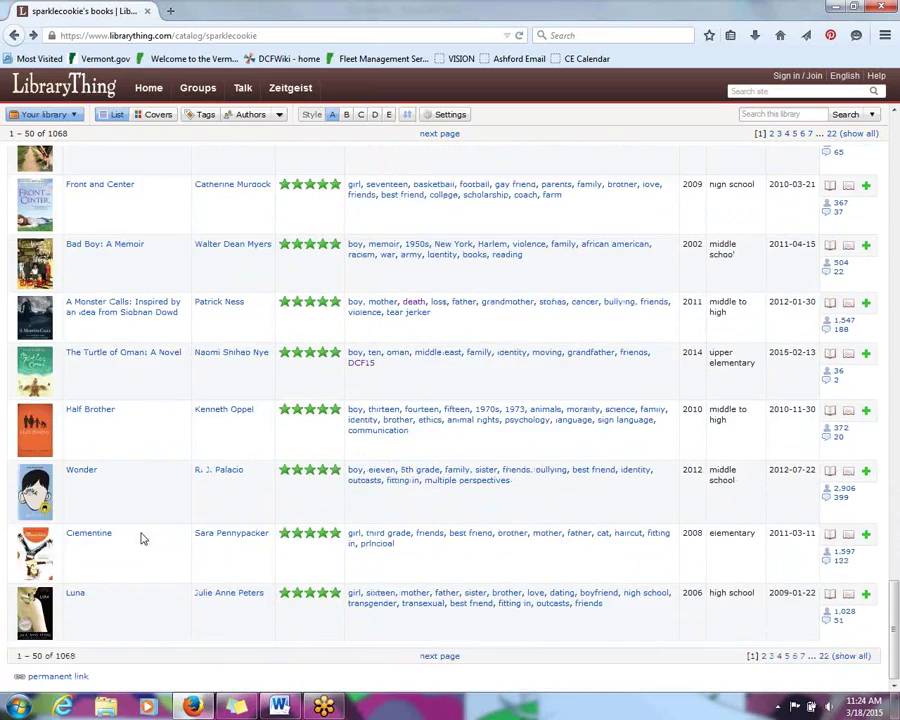
left_click(774, 659)
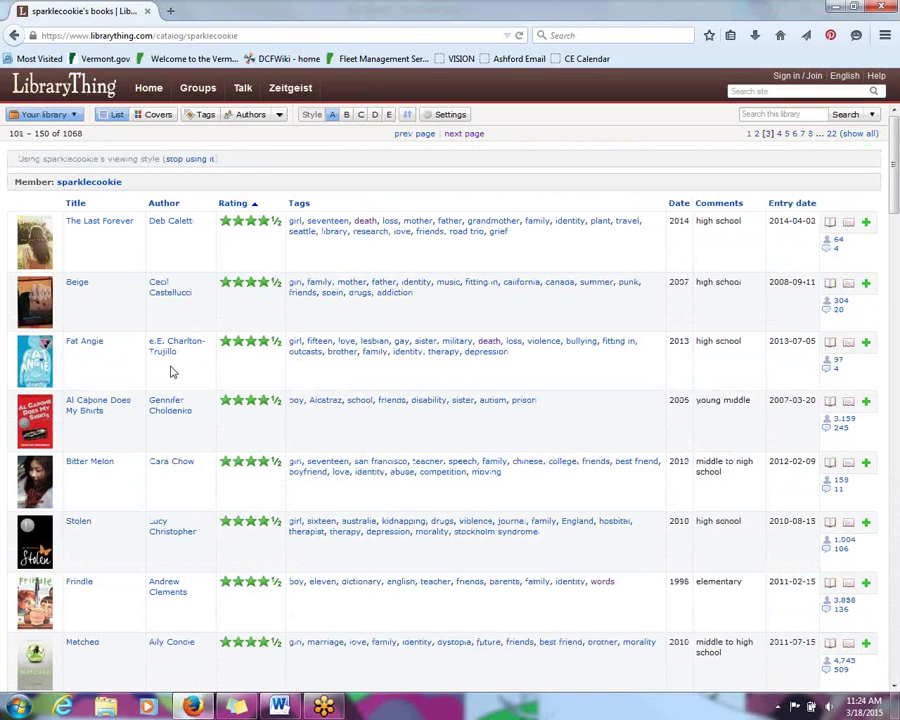
scroll(170, 372, "down", 3)
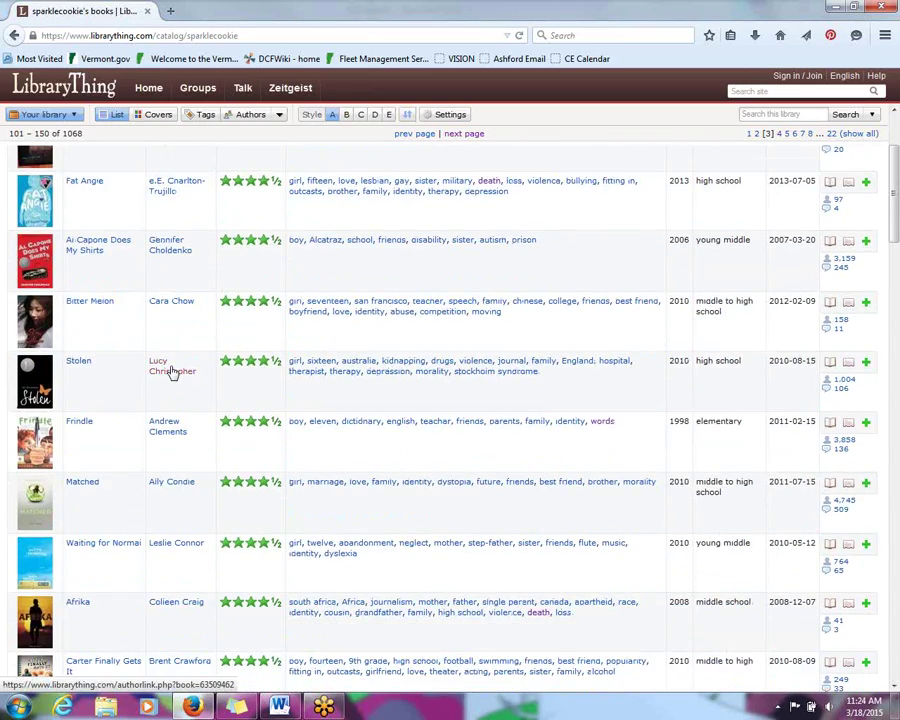
scroll(180, 378, "down", 14)
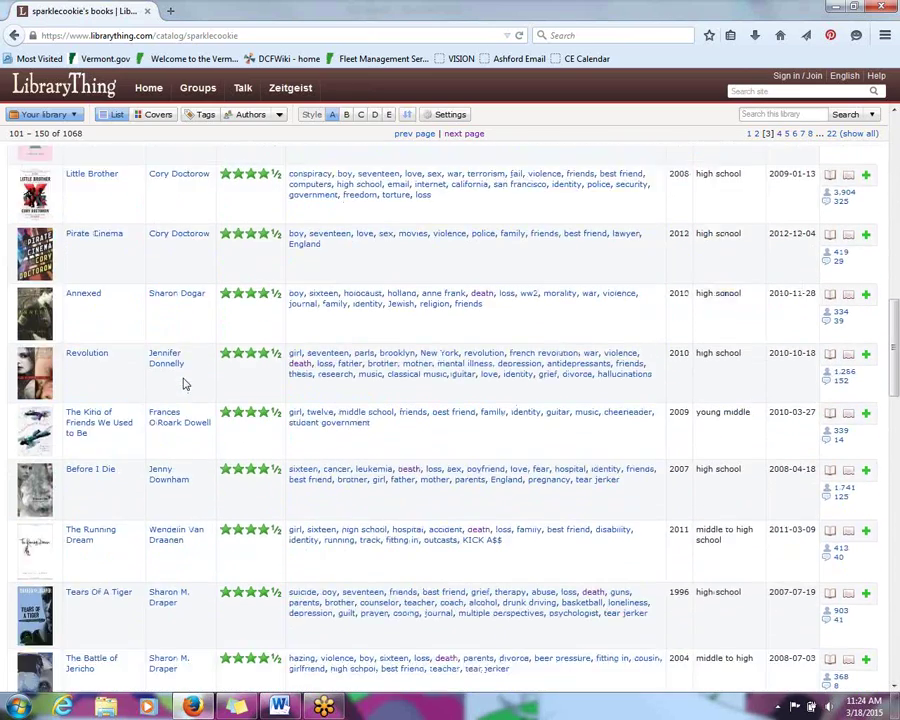
scroll(184, 384, "down", 20)
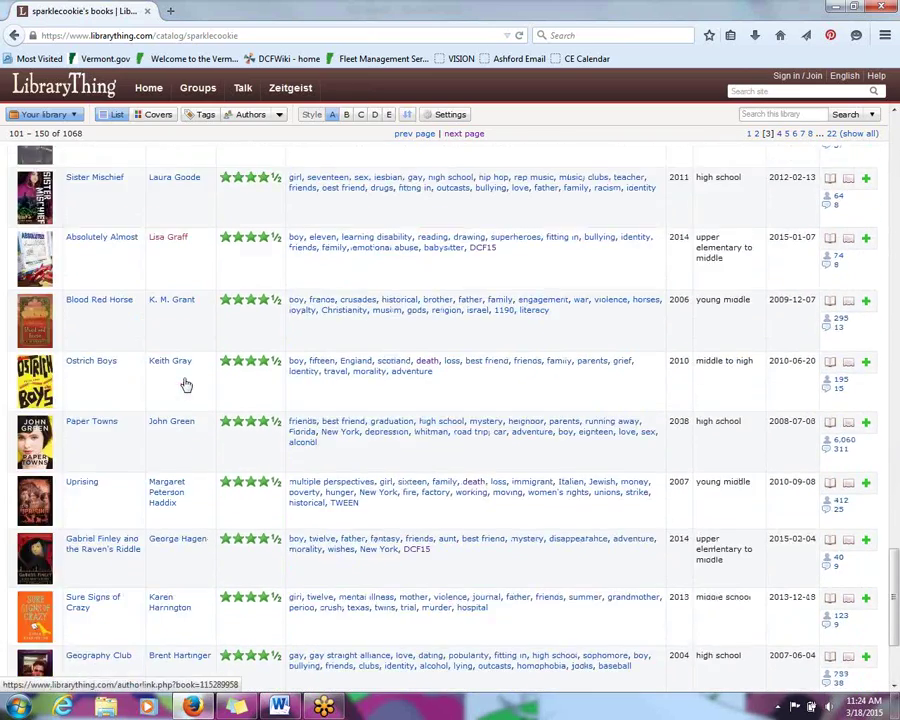
scroll(185, 385, "down", 1)
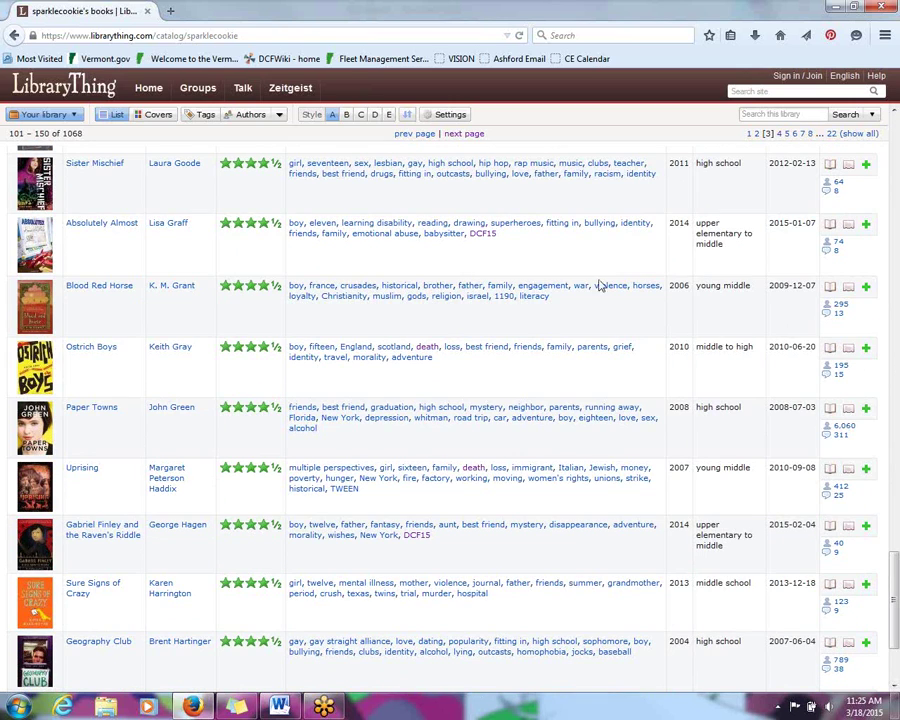
left_click_drag(897, 578, 895, 150)
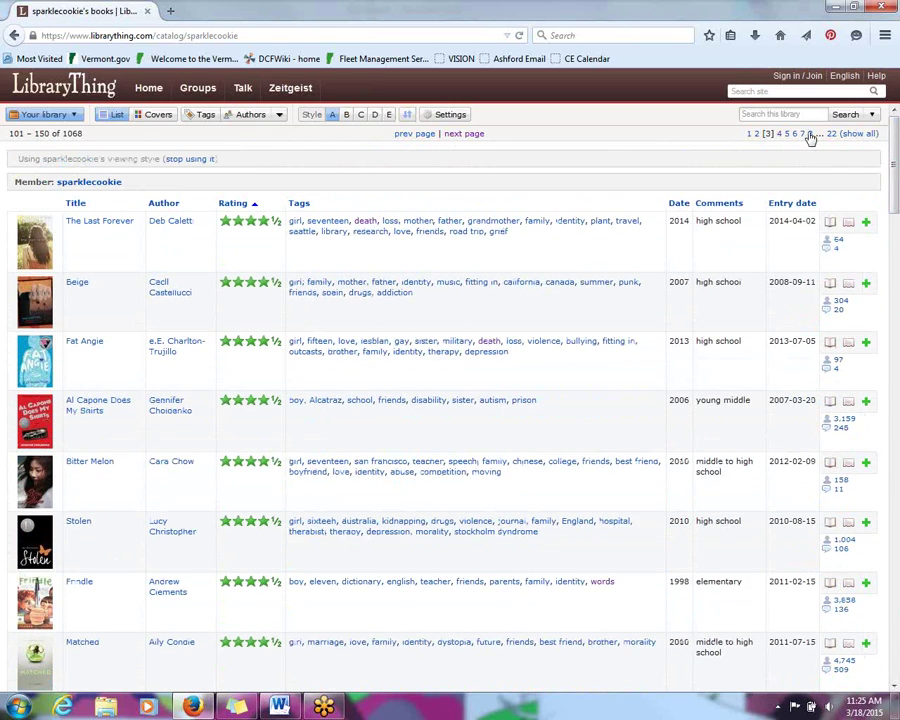
left_click(749, 135)
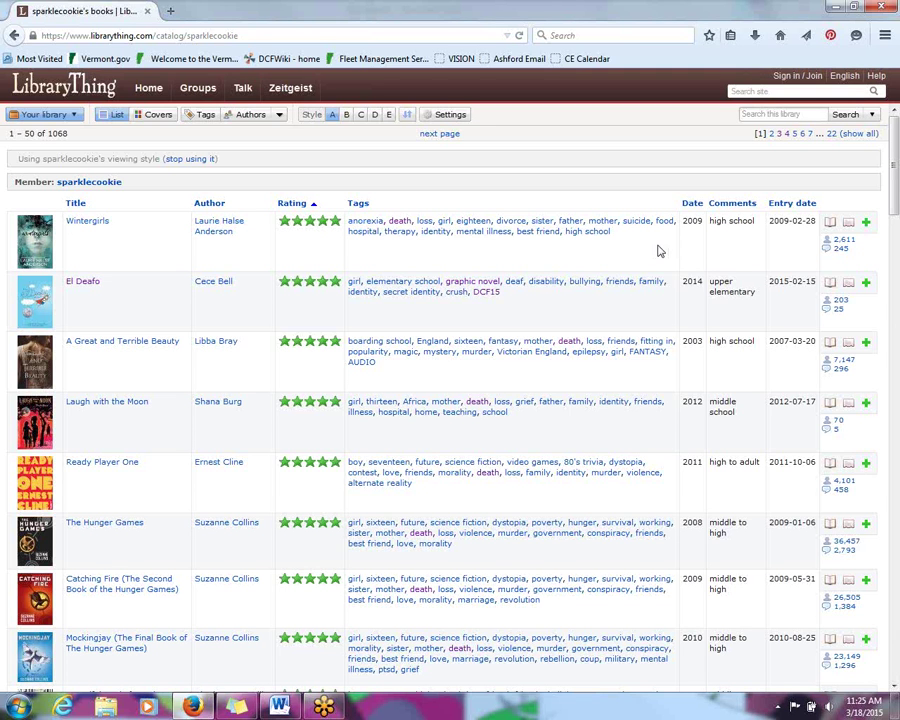
Filter the library by the DCF15 tag from El Deafo's entry and look through the tagged books and their ratings
left_click(486, 293)
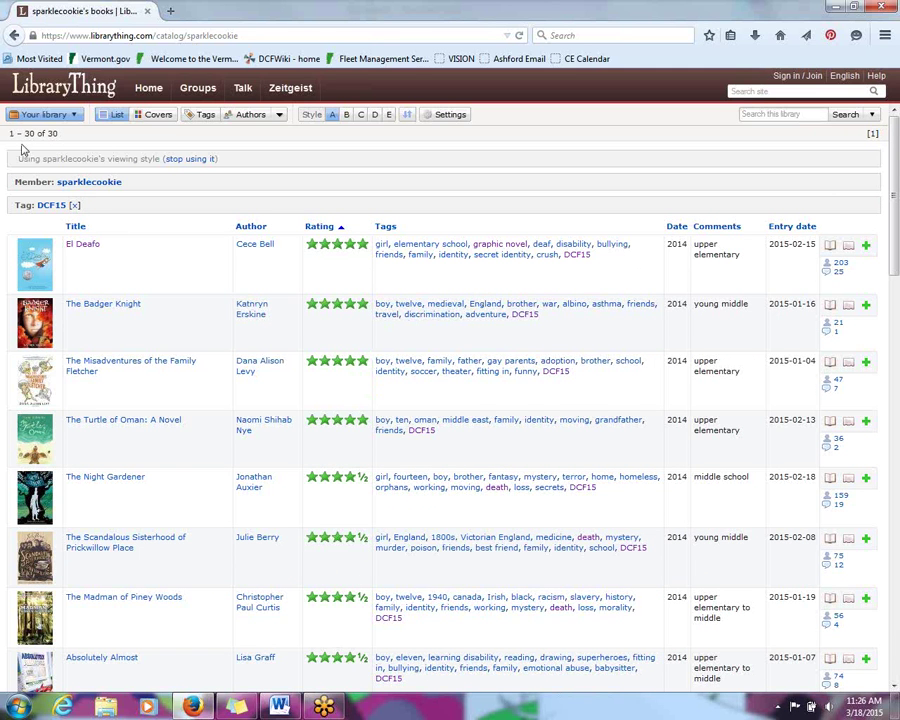
scroll(118, 236, "down", 3)
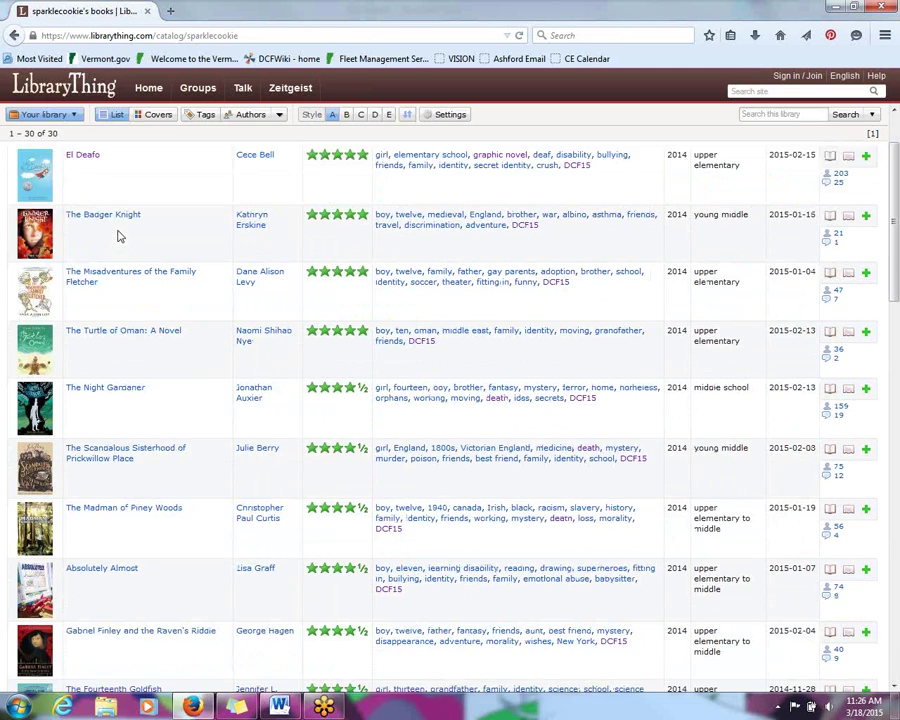
scroll(114, 238, "up", 2)
scroll(113, 238, "up", 2)
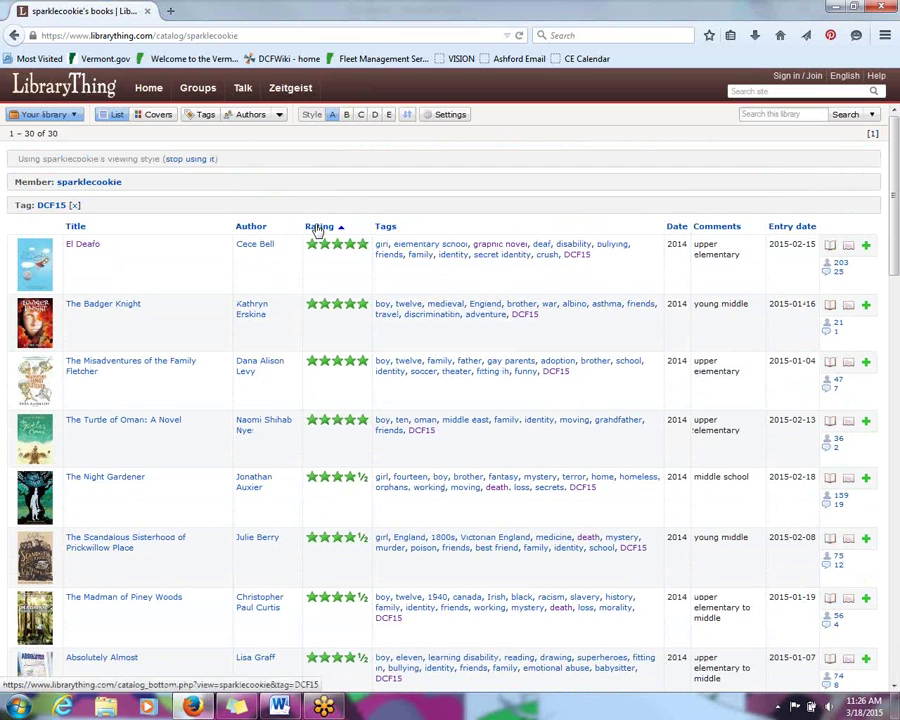
scroll(317, 229, "down", 1)
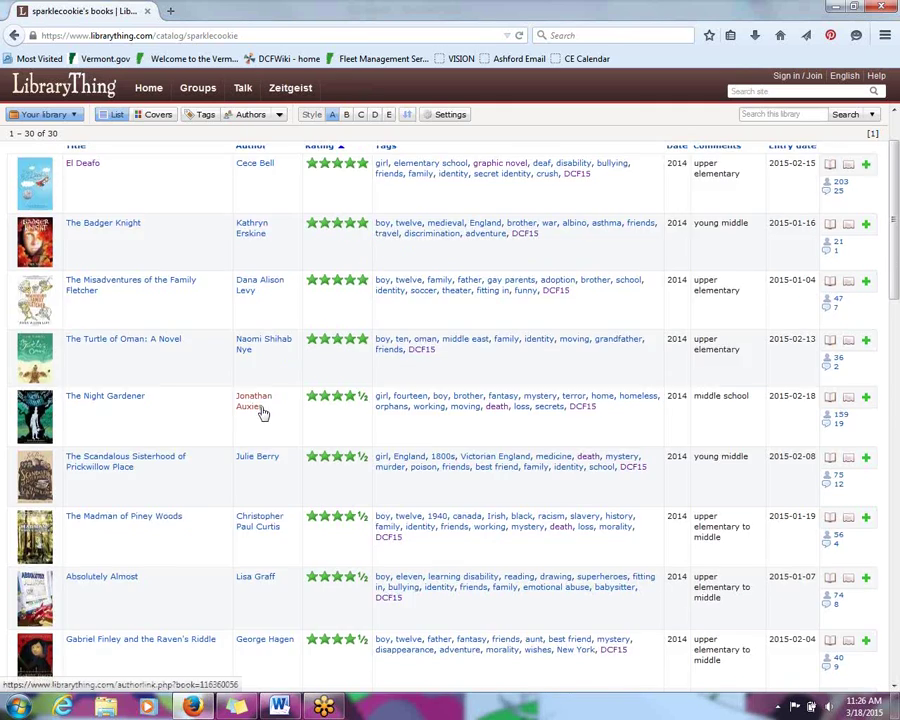
scroll(262, 412, "down", 5)
scroll(263, 412, "up", 5)
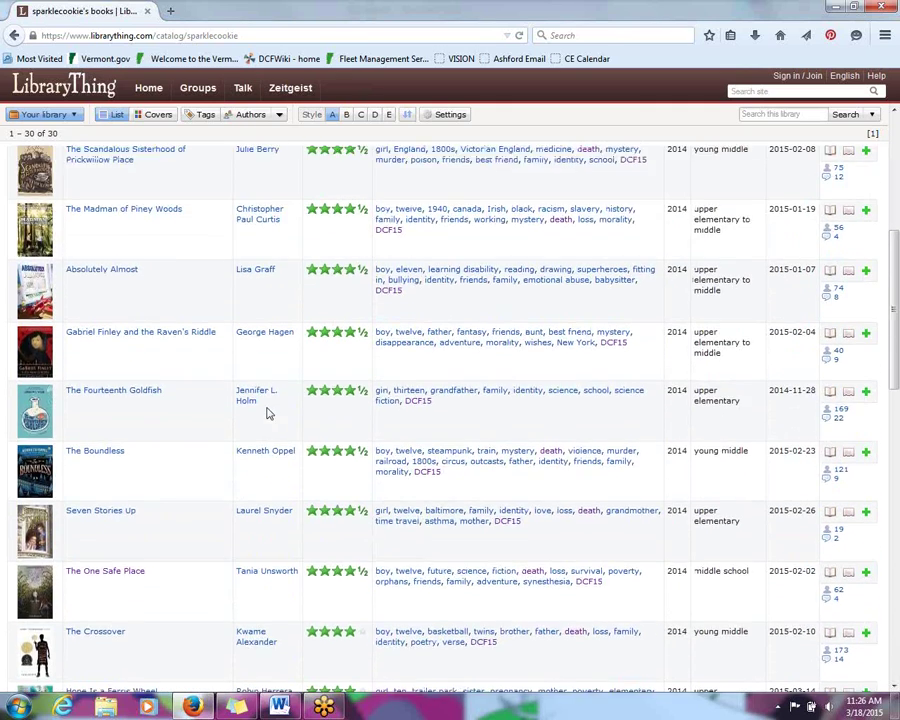
scroll(266, 410, "up", 1)
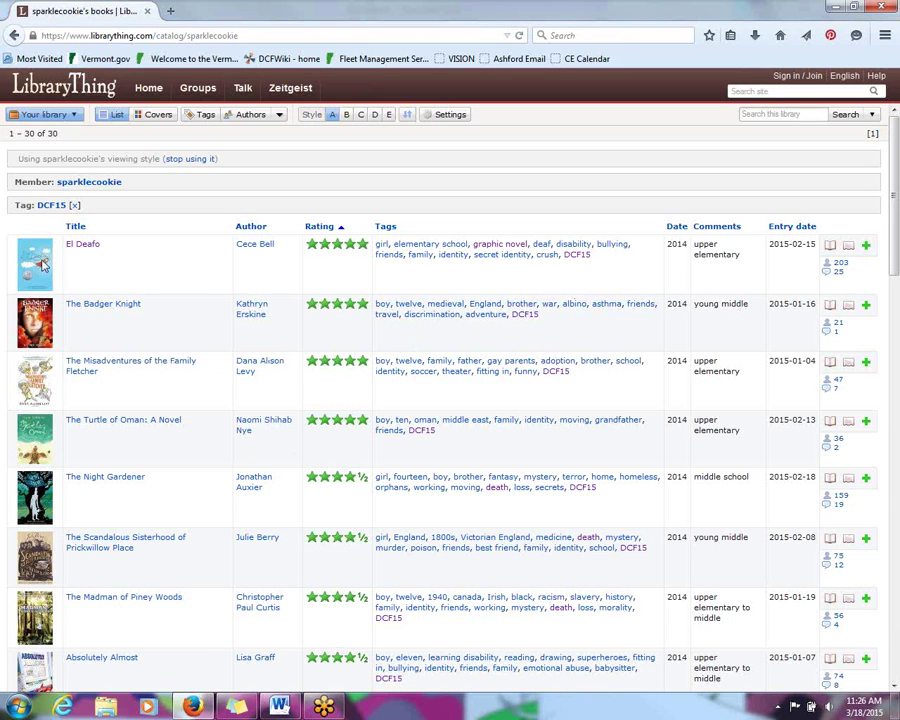
Open the social info page for El Deafo and look through its book information, tags, recommendations and lists
mouse_move(38, 265)
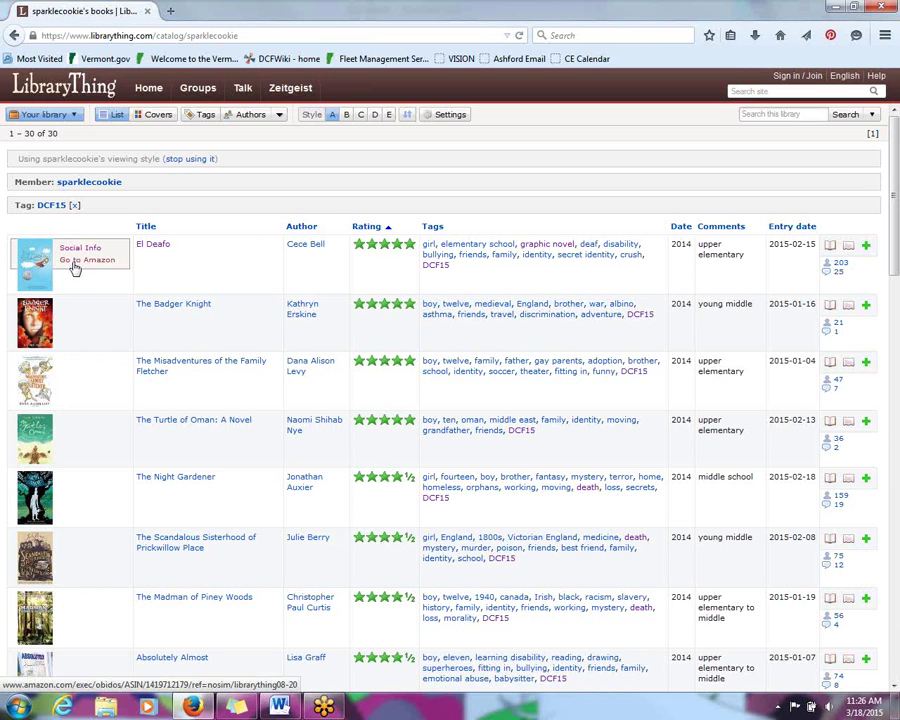
left_click(76, 249)
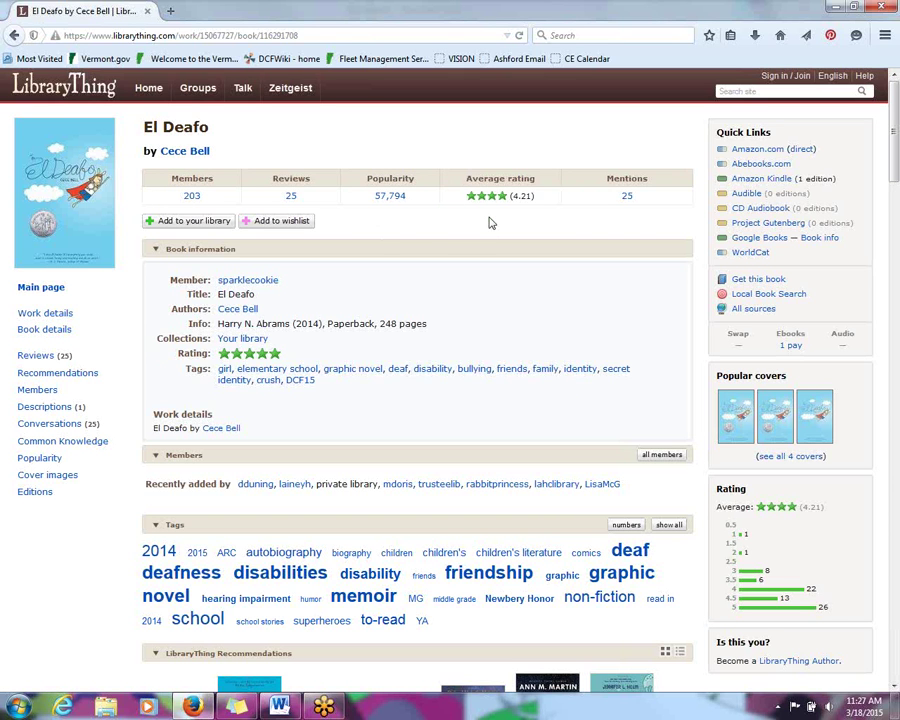
scroll(465, 300, "down", 5)
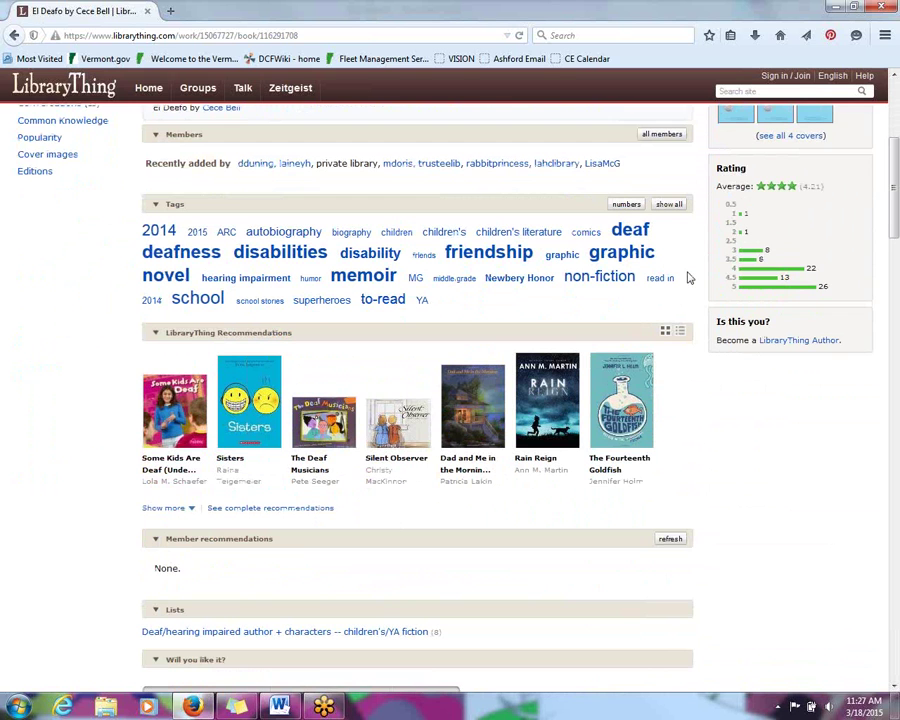
scroll(120, 380, "down", 1)
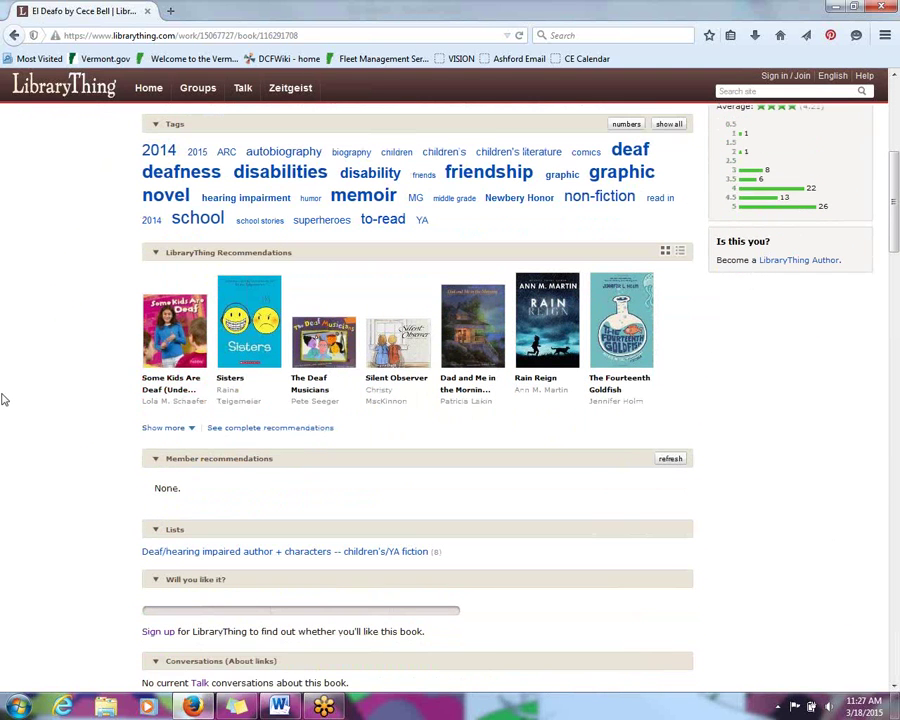
scroll(7, 403, "down", 2)
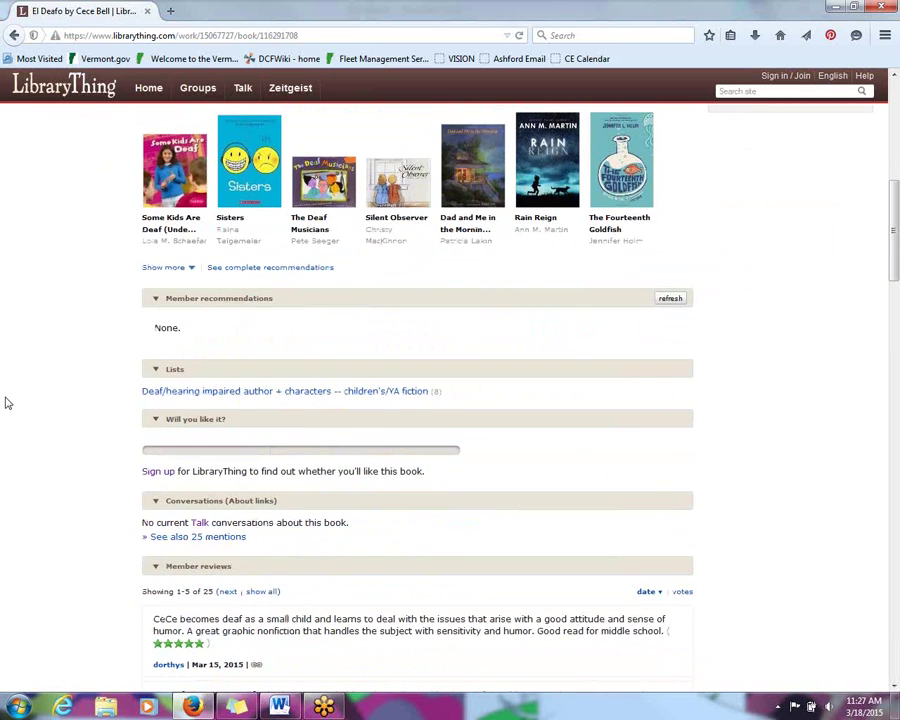
scroll(7, 403, "down", 2)
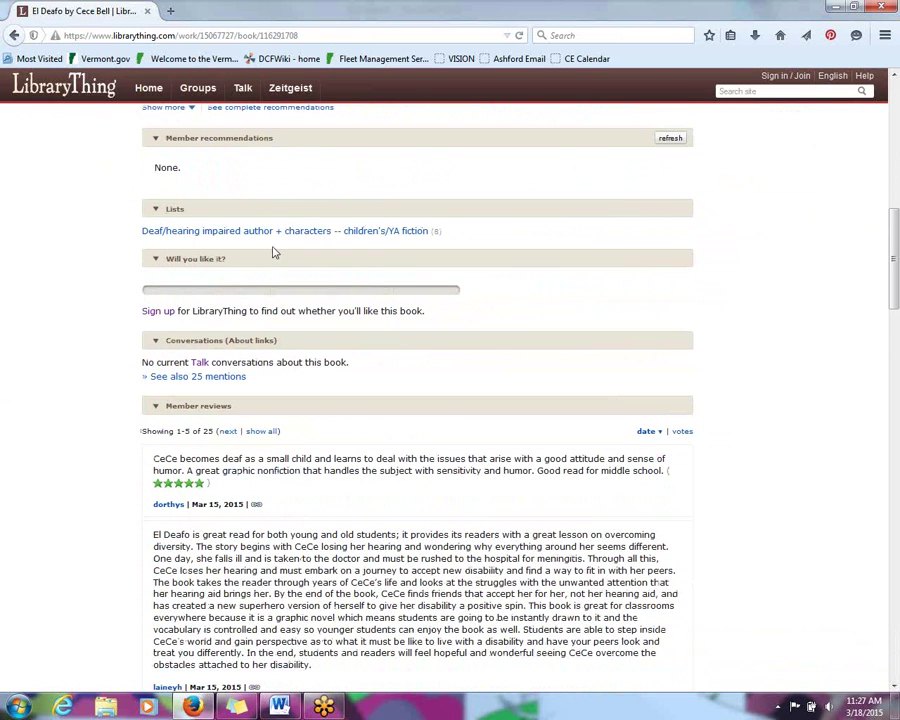
Look through the member reviews of El Deafo, and return to the DCF15 book list
scroll(31, 348, "down", 3)
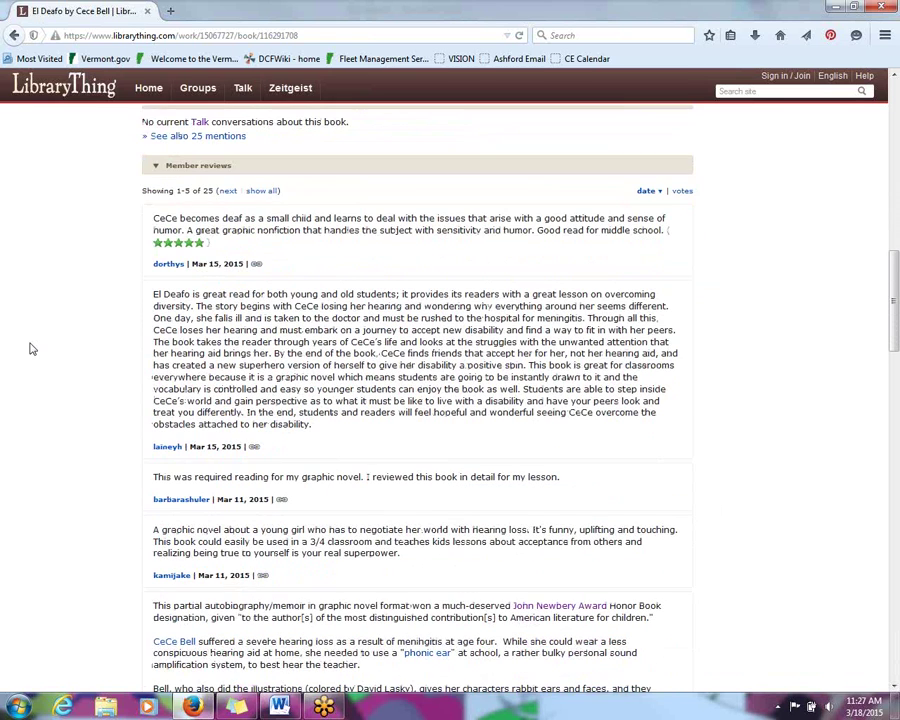
scroll(31, 348, "down", 1)
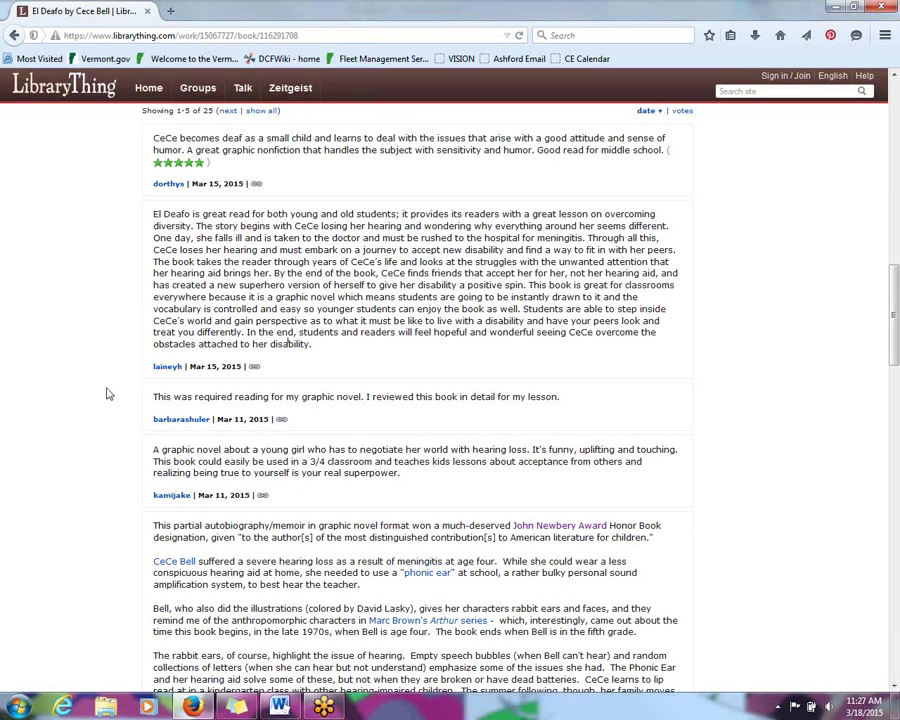
scroll(116, 458, "down", 5)
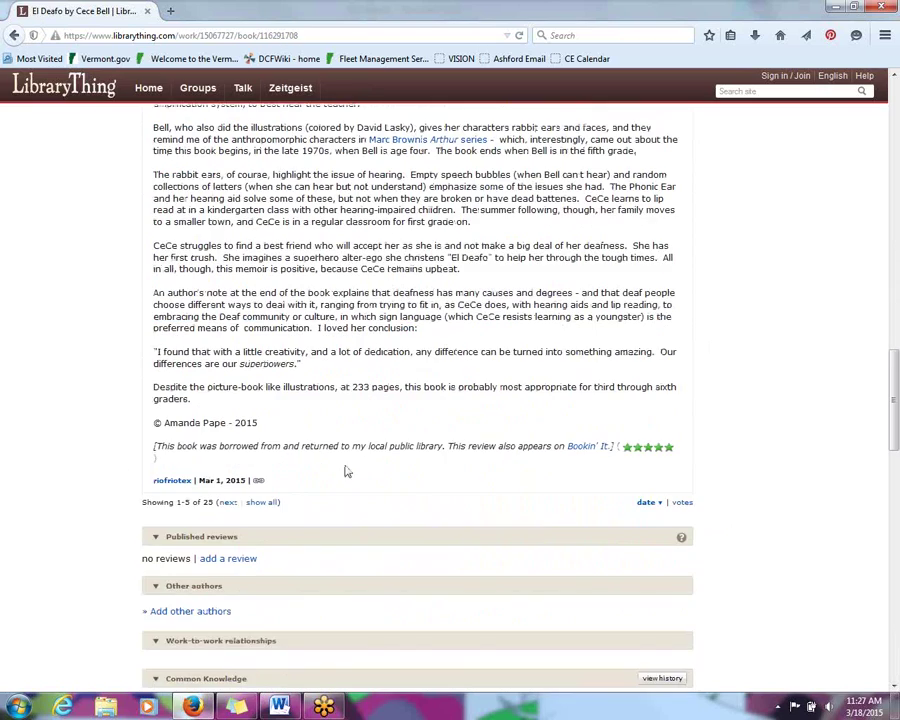
scroll(484, 462, "up", 1)
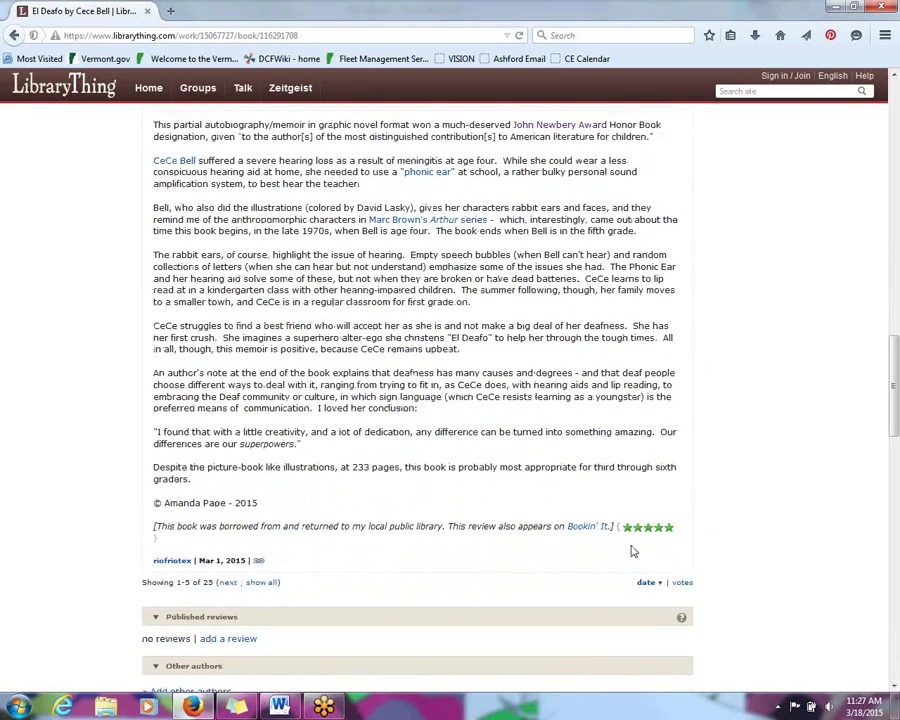
scroll(632, 551, "up", 12)
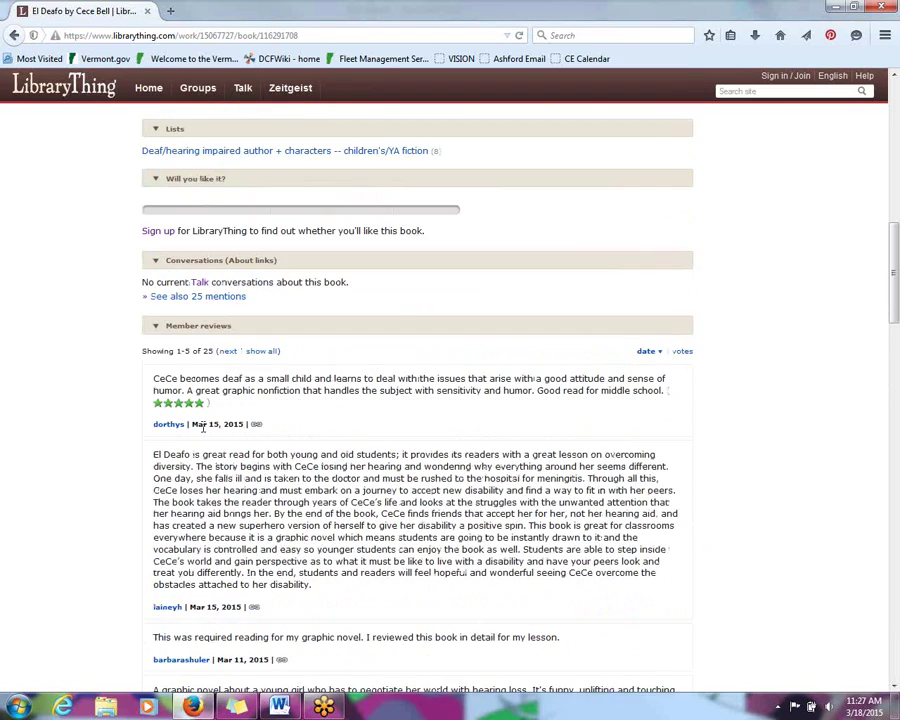
scroll(203, 410, "up", 10)
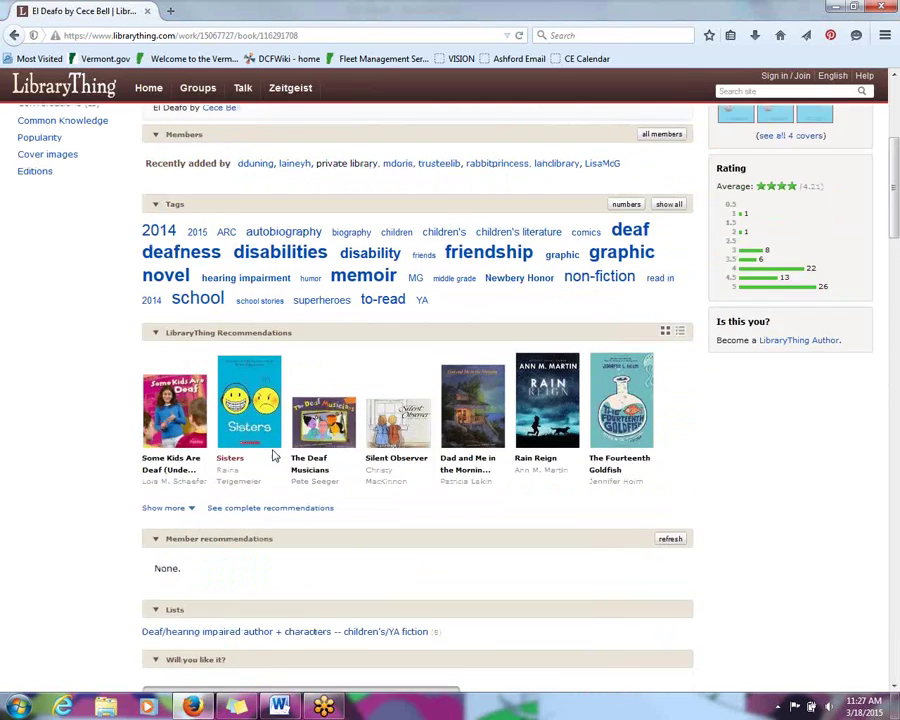
scroll(272, 455, "up", 4)
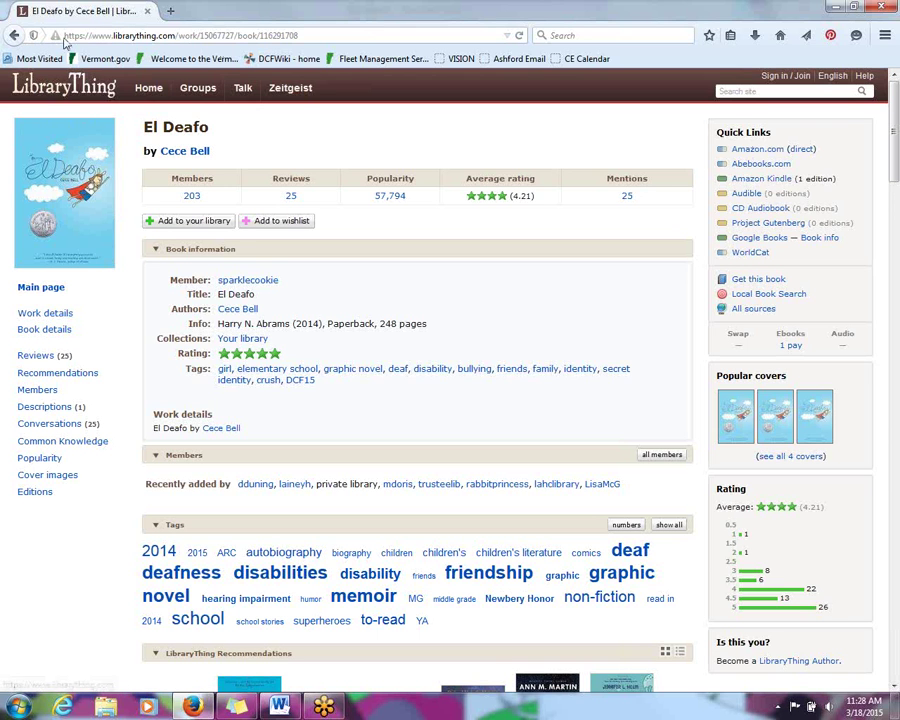
left_click(14, 35)
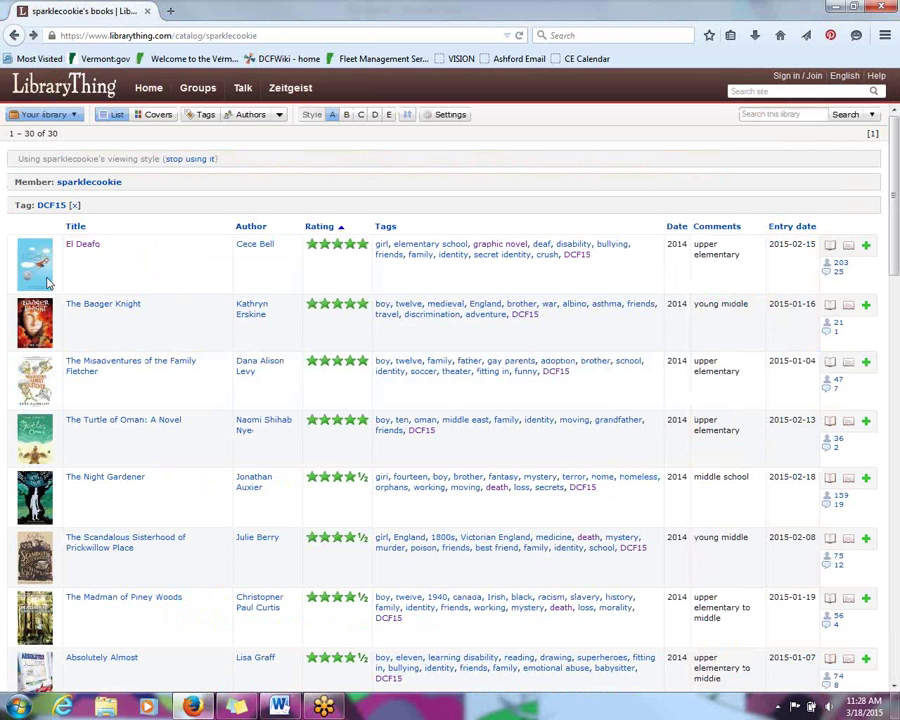
Open El Deafo's Amazon page from its cover, look through the description and editorial reviews, and close the page
mouse_move(36, 262)
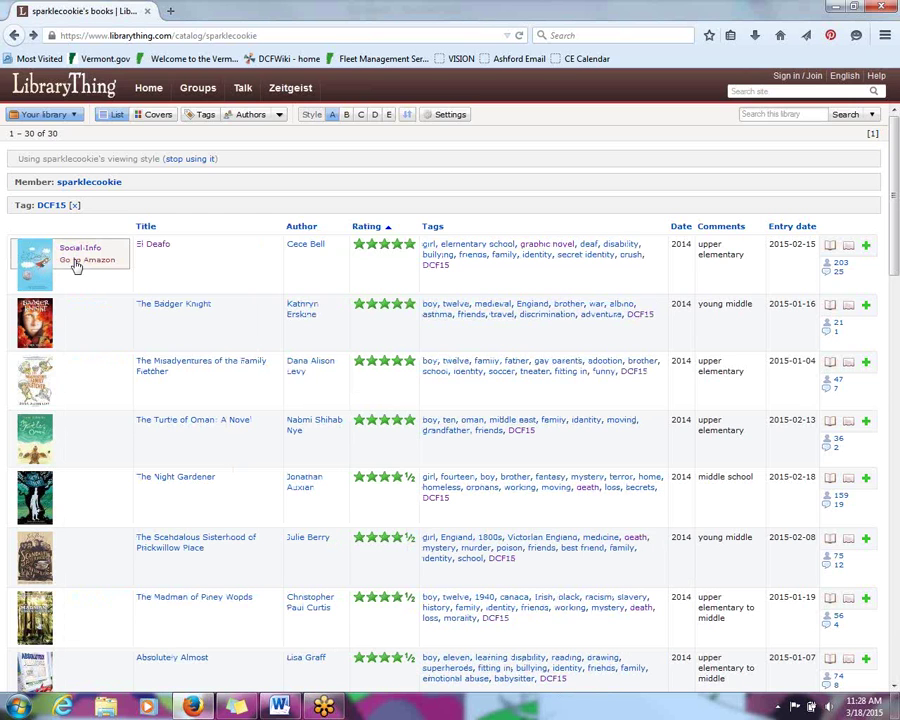
left_click(77, 264)
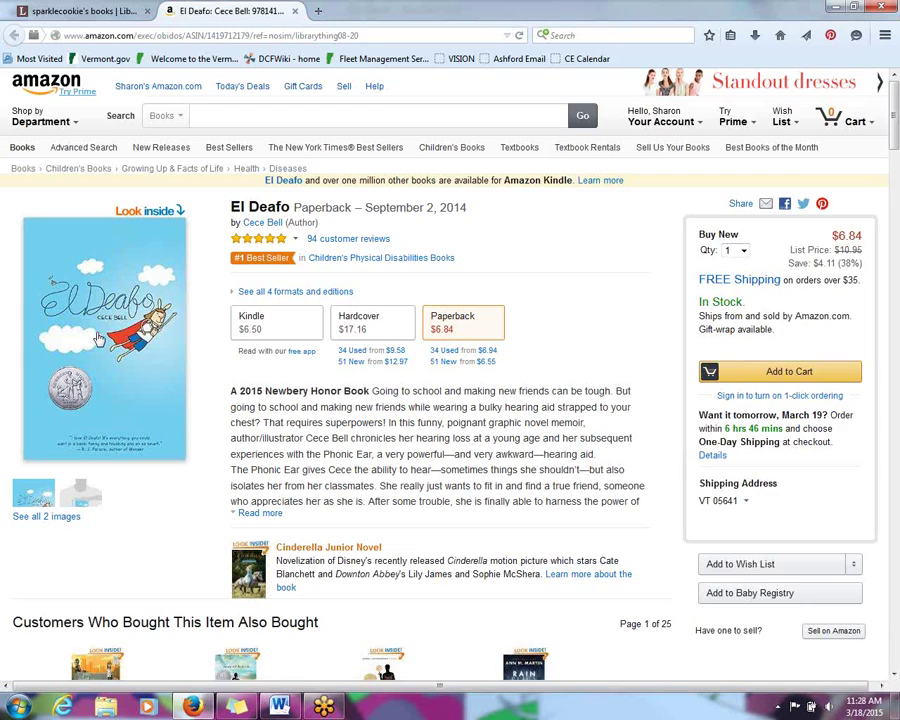
scroll(100, 340, "down", 2)
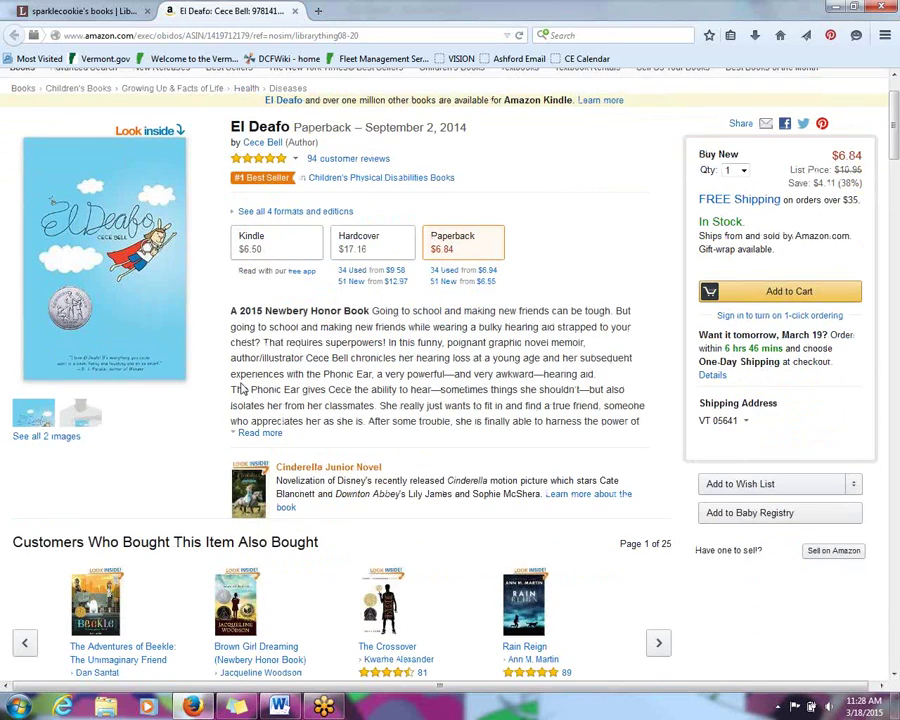
scroll(241, 388, "down", 5)
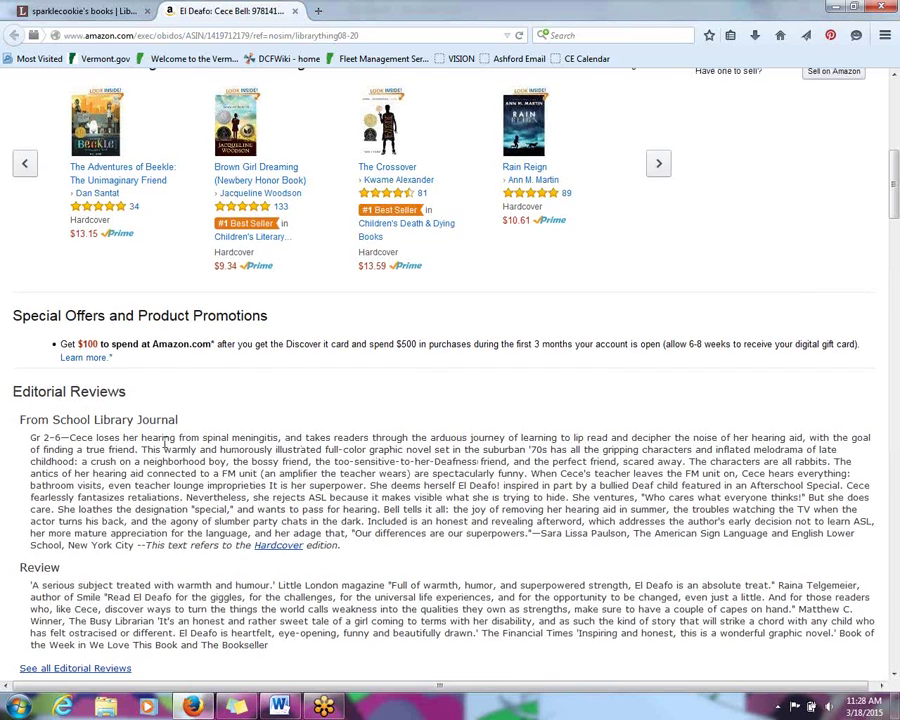
scroll(165, 447, "up", 6)
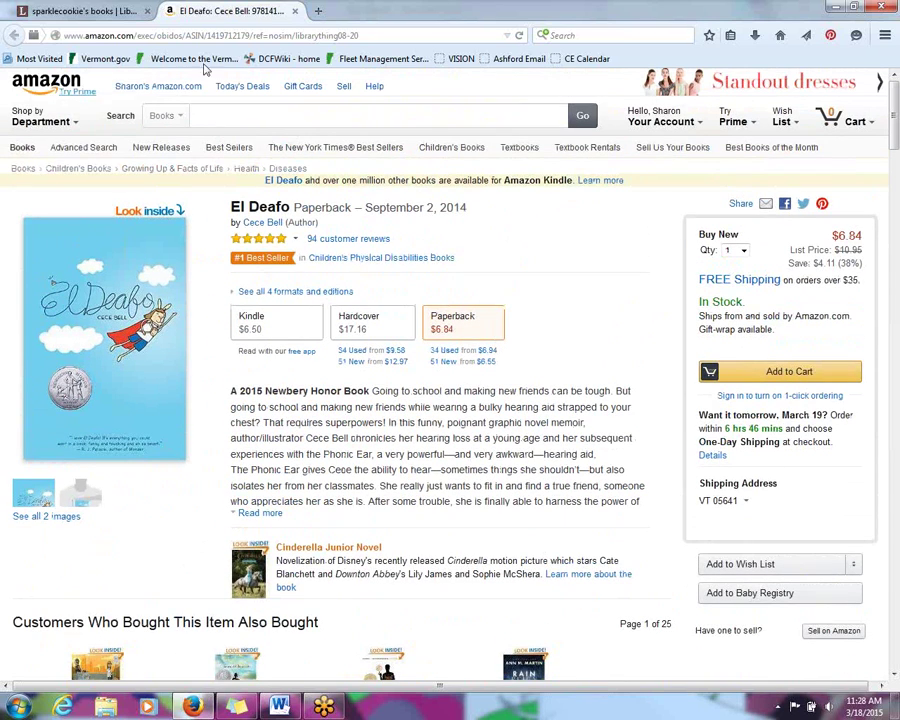
left_click(296, 14)
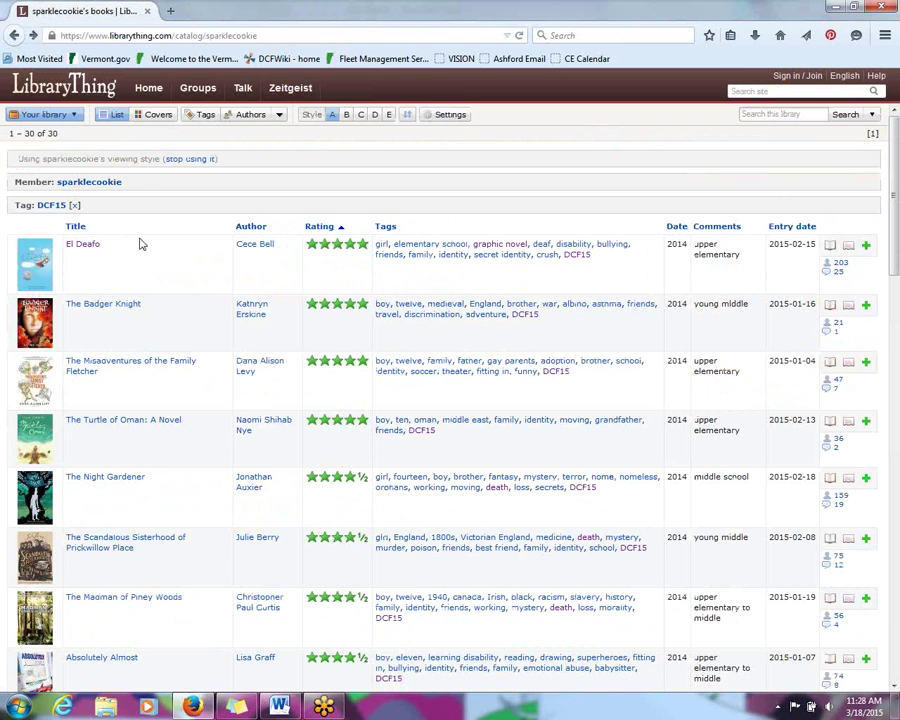
Look over the DCF15 book list once more and remove the tag filter to show the whole library
scroll(141, 243, "down", 2)
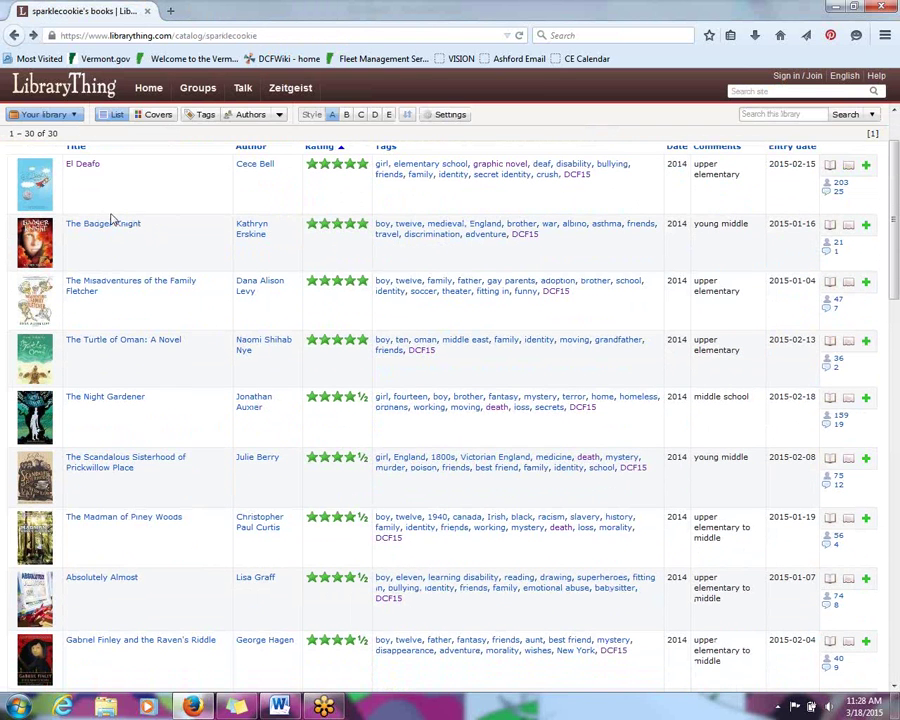
scroll(100, 218, "up", 2)
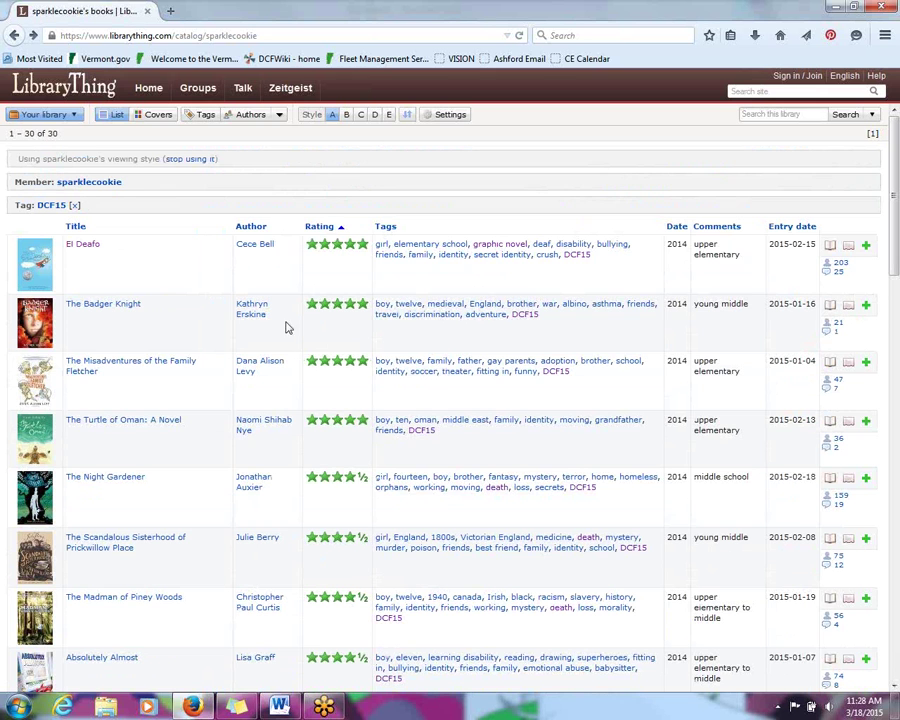
left_click(74, 205)
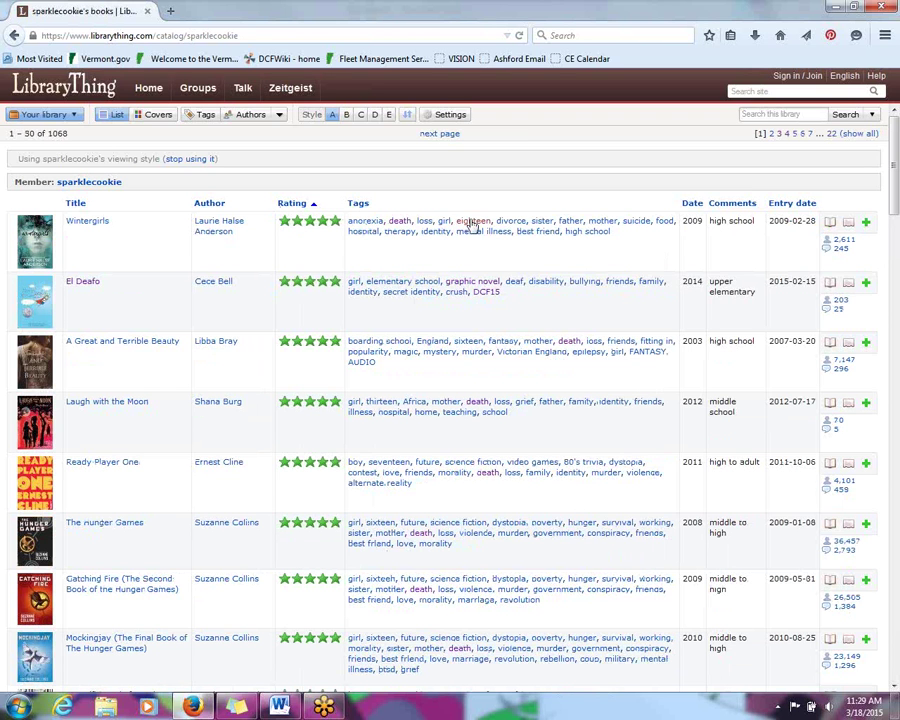
Filter the library by the death tag from Wintergirls' entry, look through the tagged books, and show them as covers
left_click(400, 222)
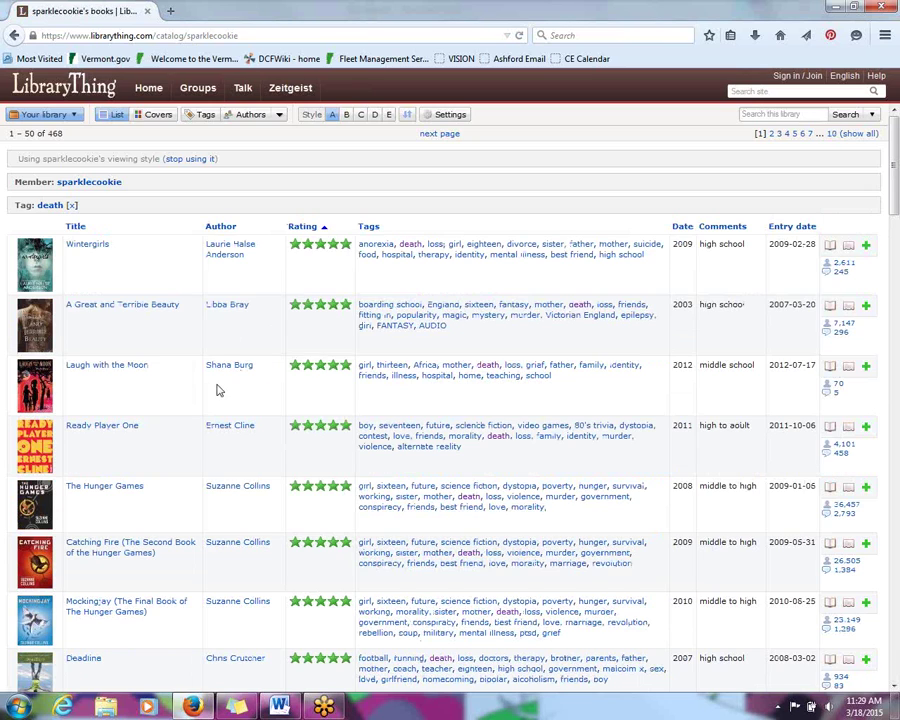
scroll(217, 390, "down", 2)
scroll(217, 390, "down", 9)
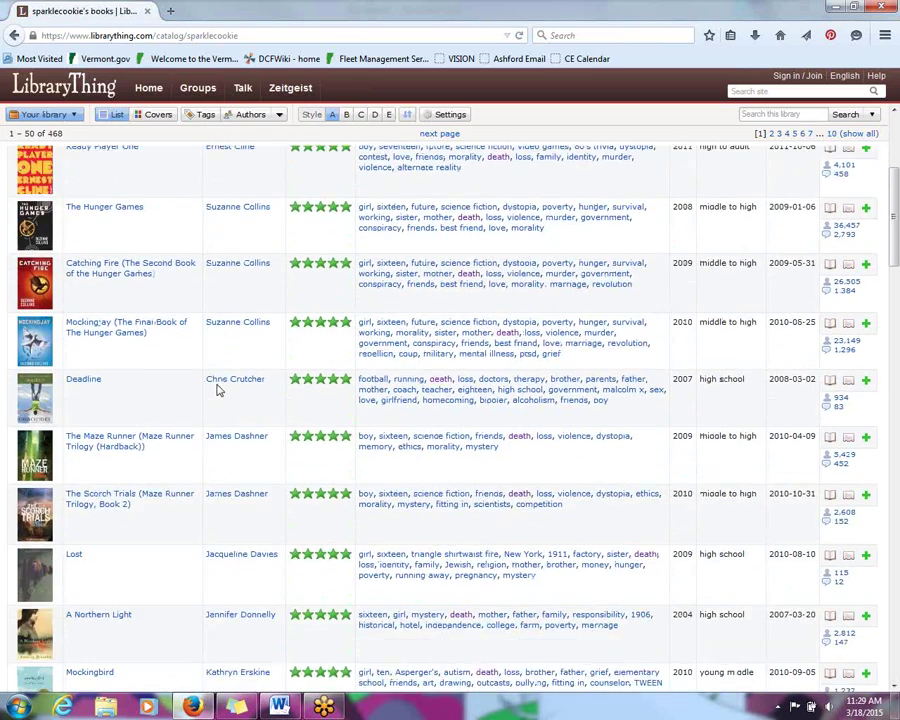
scroll(217, 390, "down", 9)
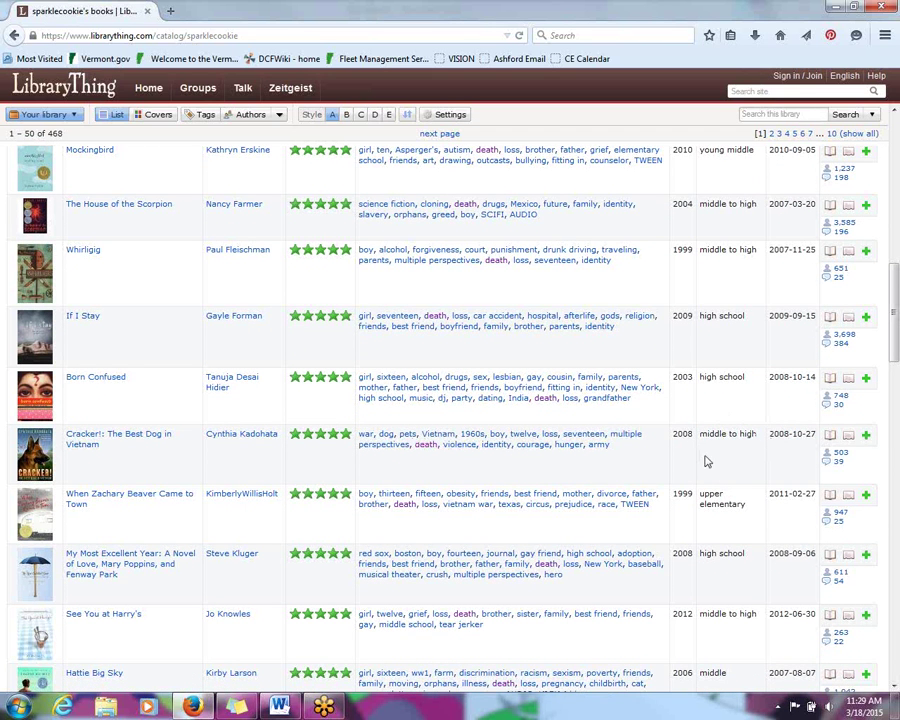
scroll(706, 463, "down", 5)
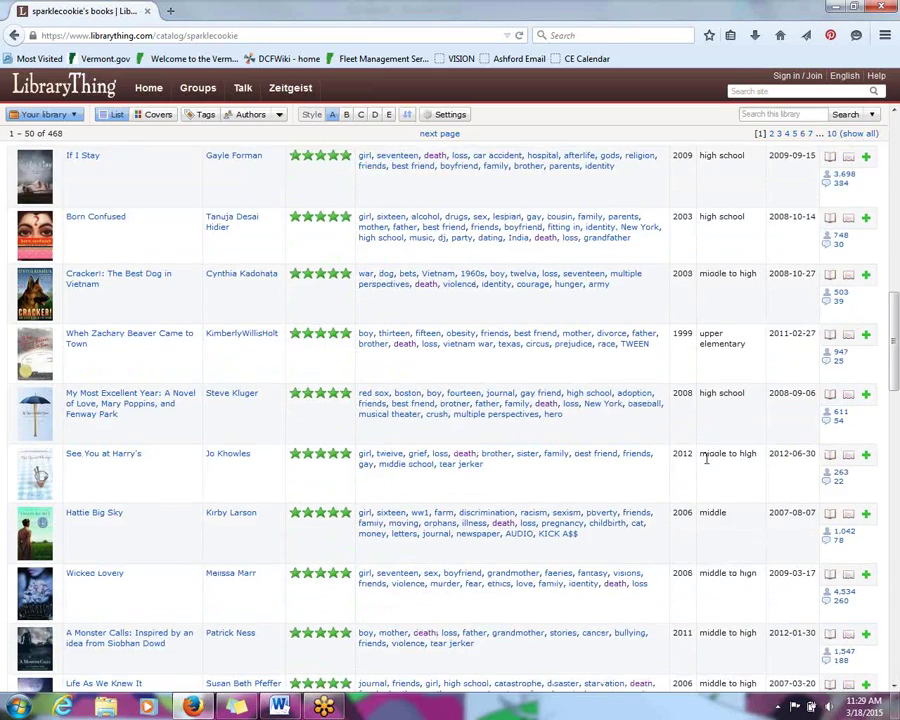
scroll(706, 463, "down", 5)
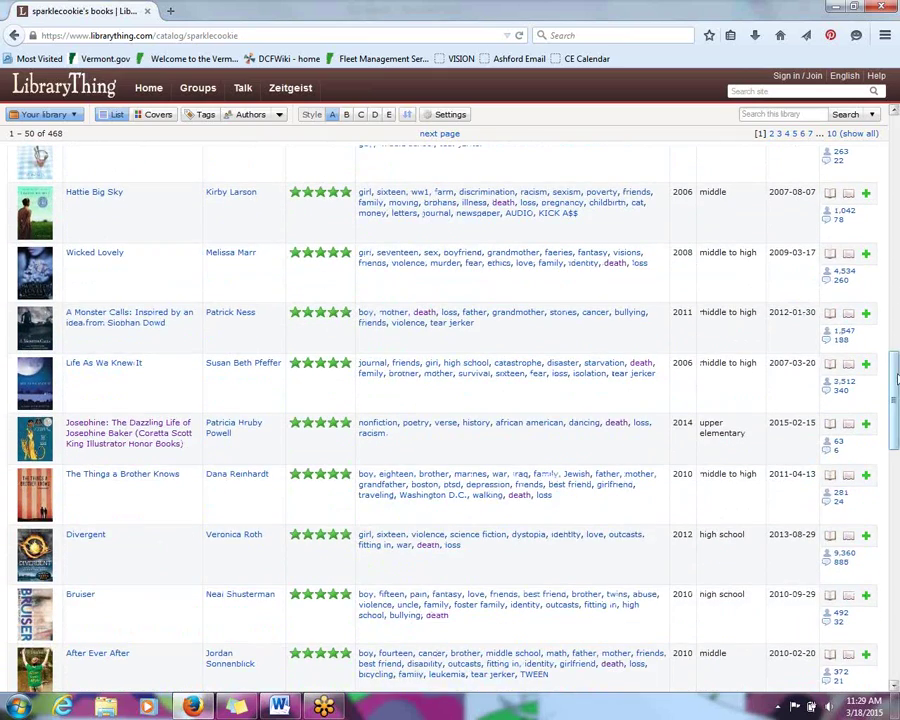
scroll(584, 185, "up", 15)
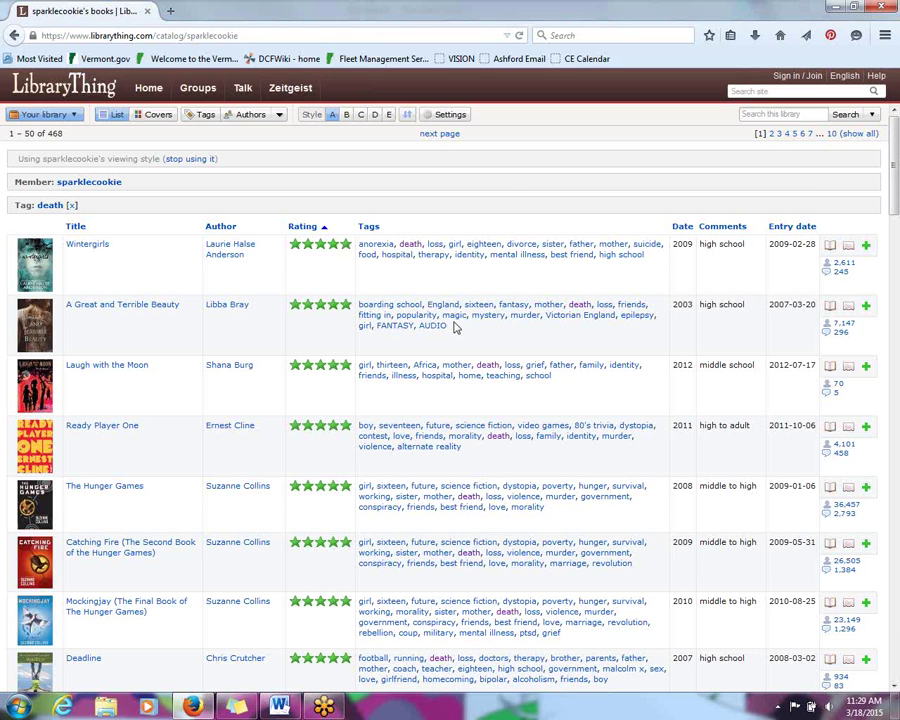
scroll(453, 327, "down", 3)
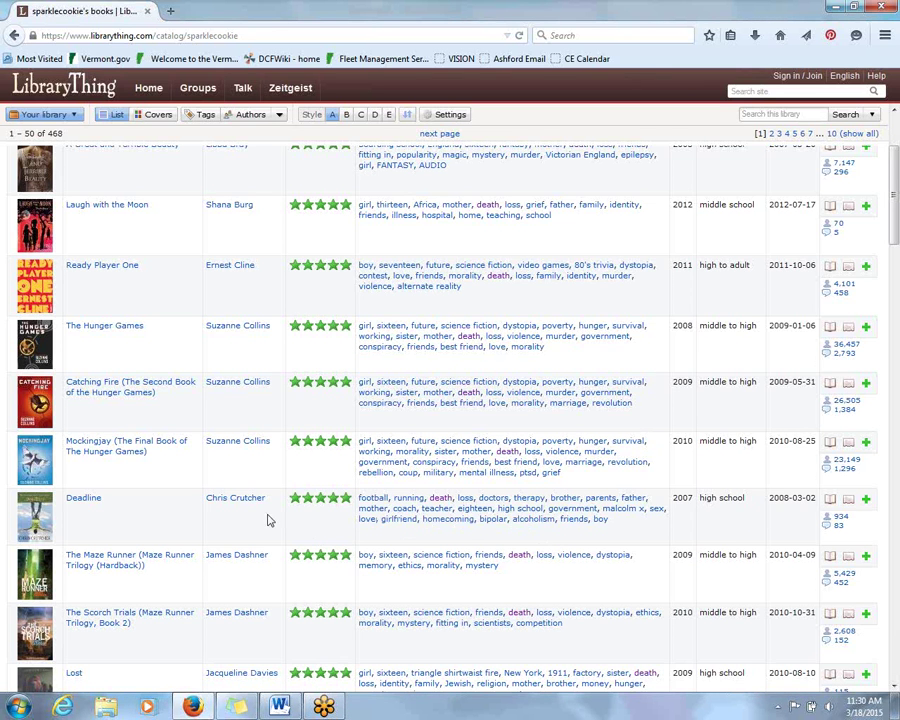
scroll(273, 524, "up", 1)
scroll(276, 524, "up", 2)
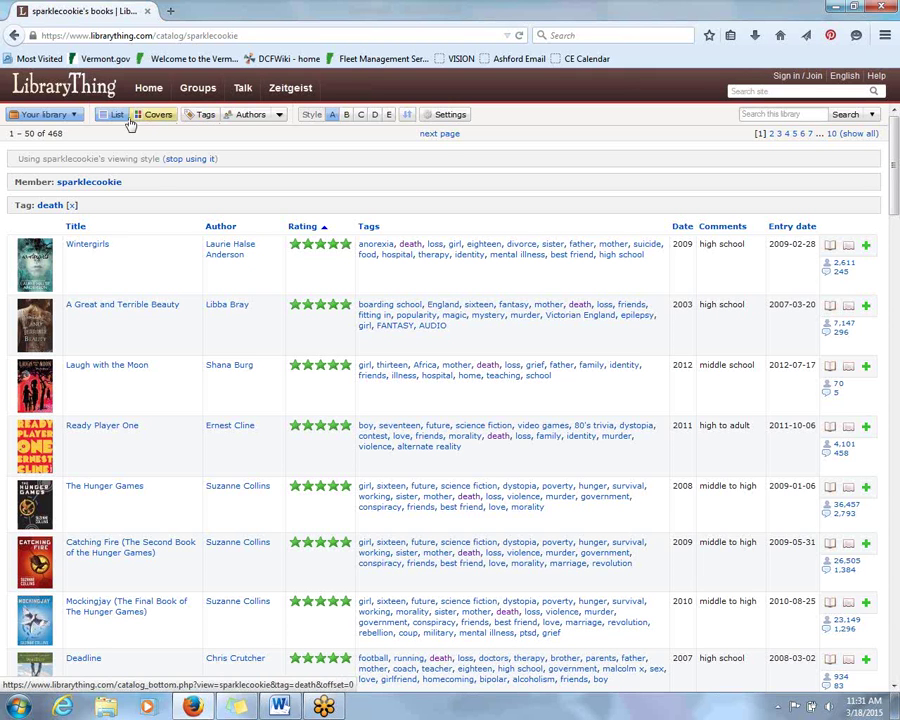
left_click(160, 118)
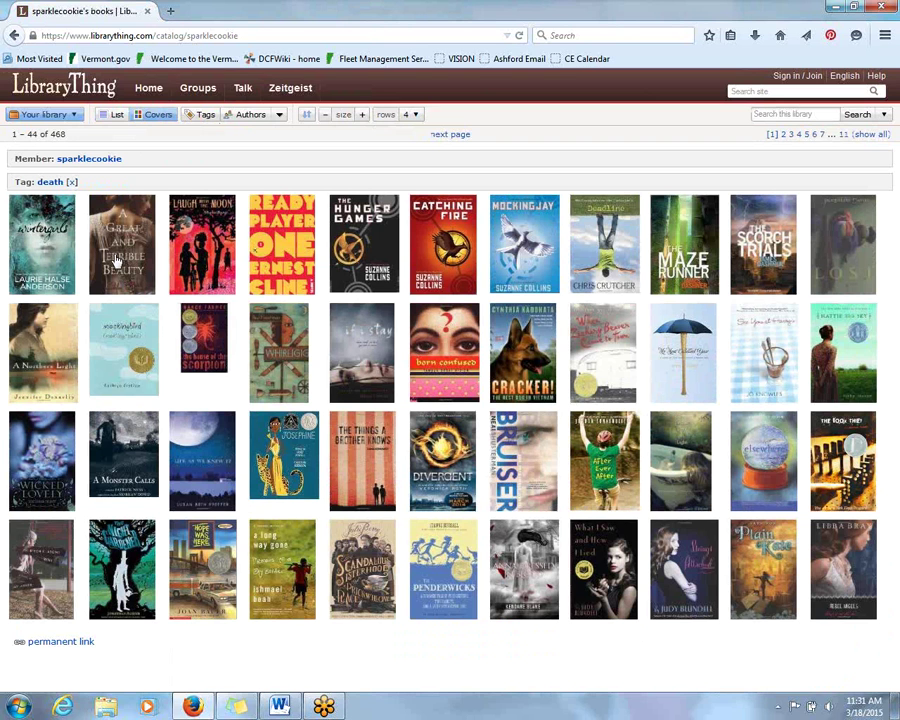
Browse the library's full tag list and open the books tagged Africa
left_click(193, 117)
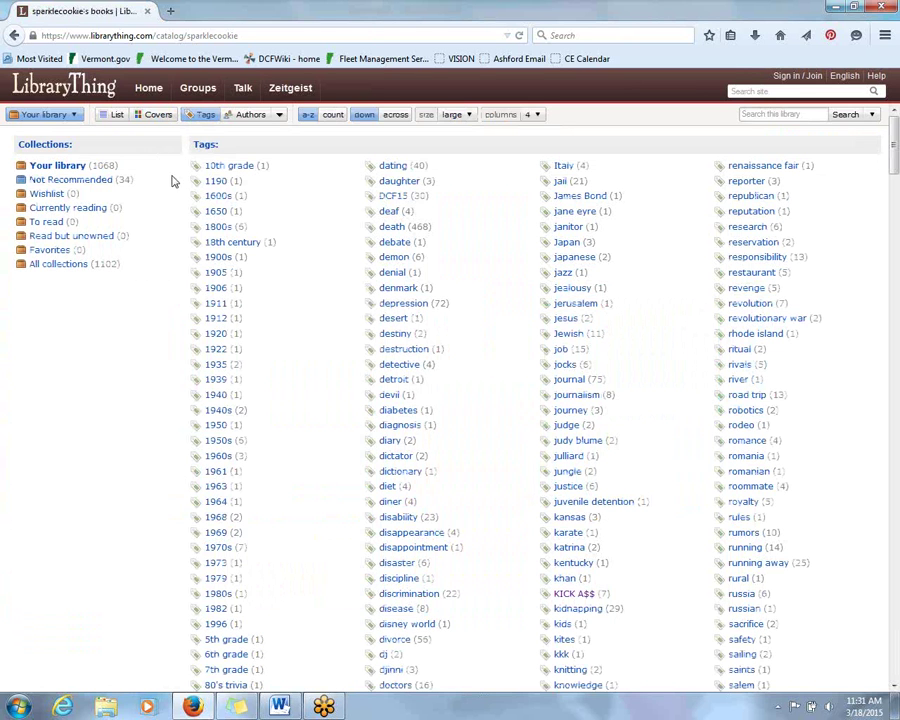
scroll(174, 217, "down", 2)
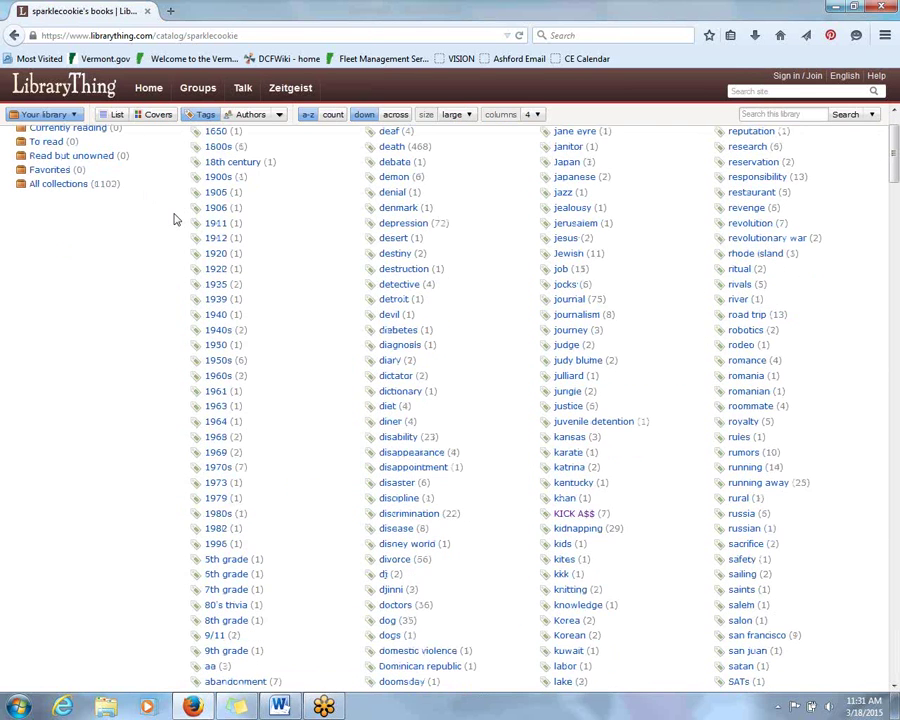
scroll(176, 220, "down", 1)
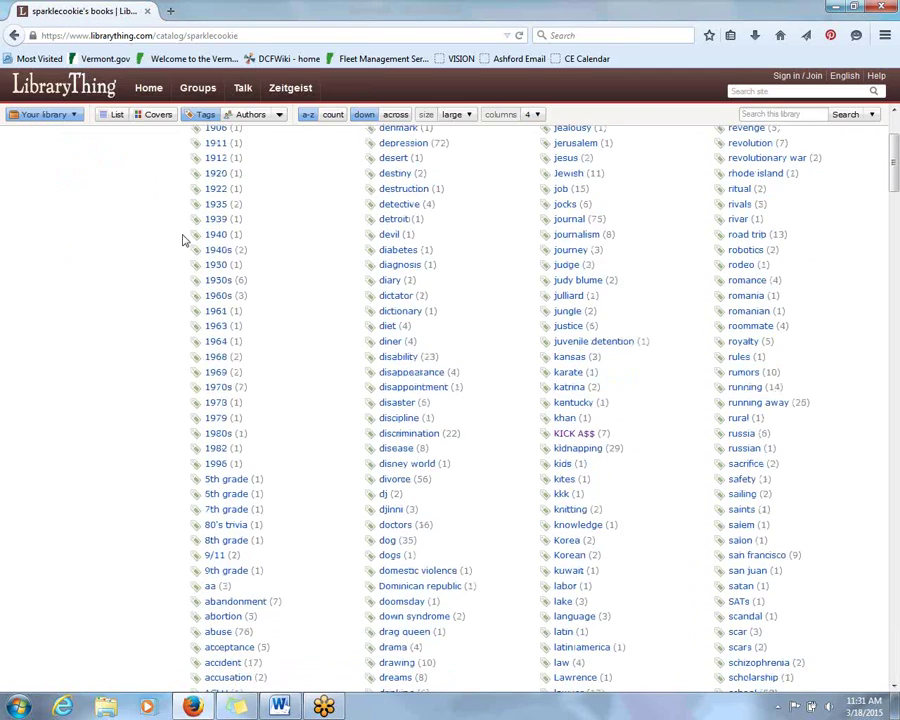
scroll(183, 240, "down", 3)
scroll(183, 240, "down", 1)
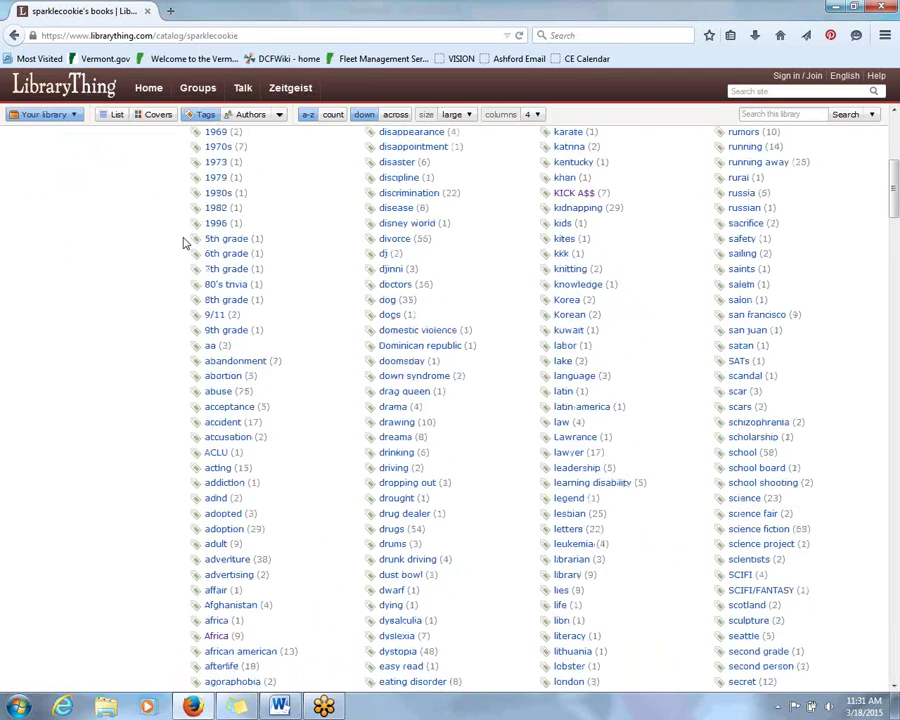
scroll(183, 240, "down", 2)
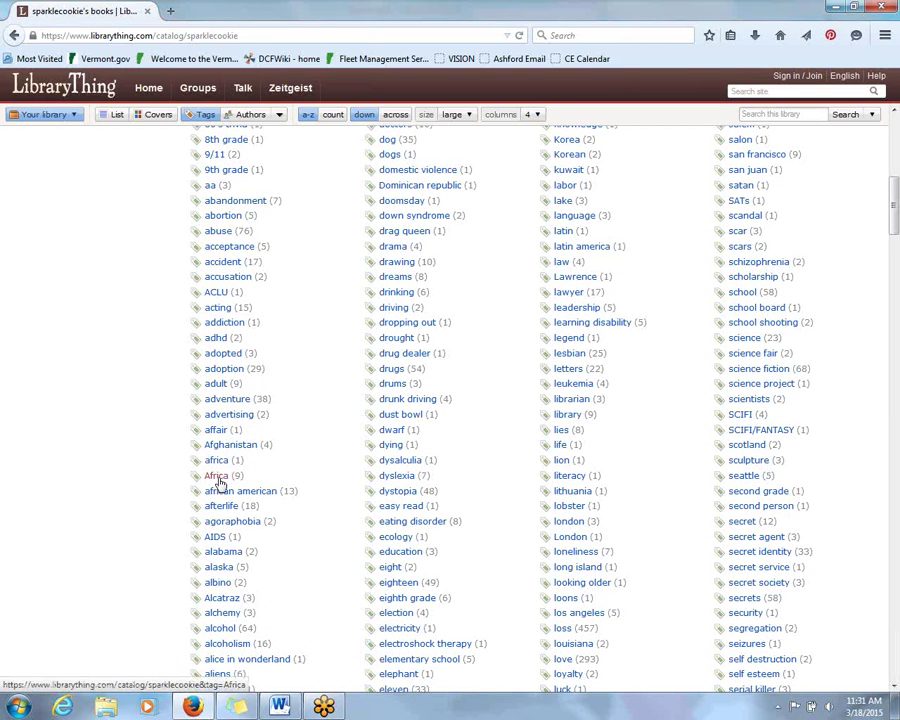
left_click(220, 475)
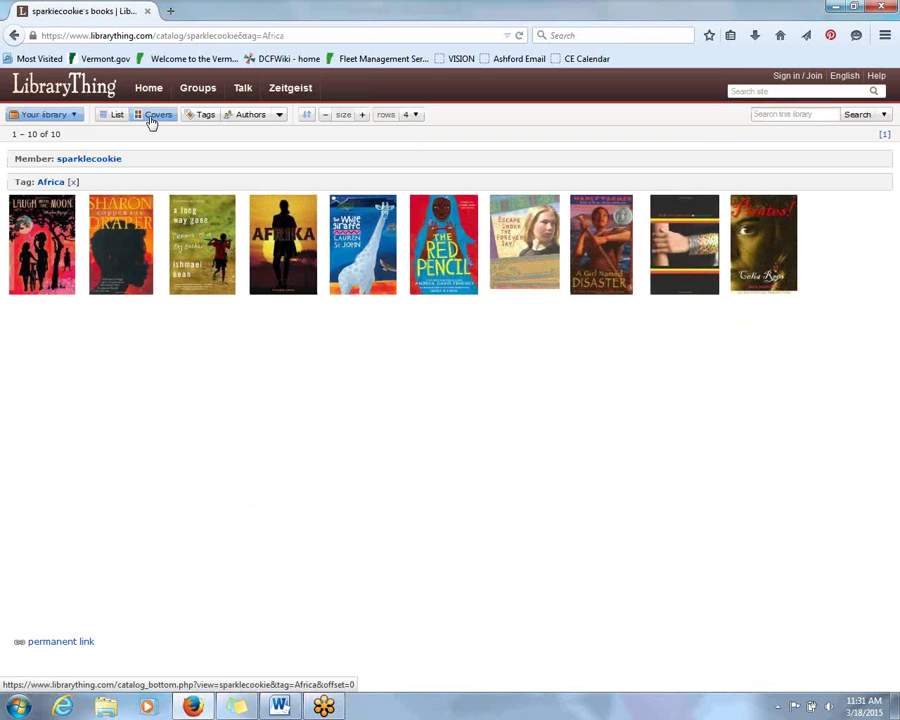
Show the Africa-tagged books as a list and look through their ratings and tags
left_click(109, 118)
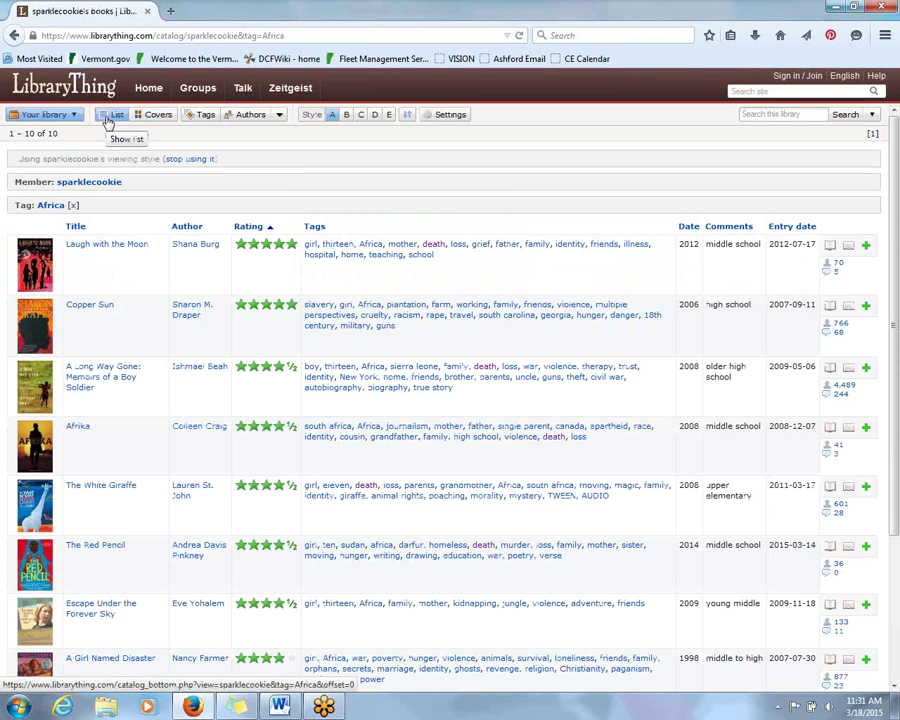
scroll(172, 303, "down", 3)
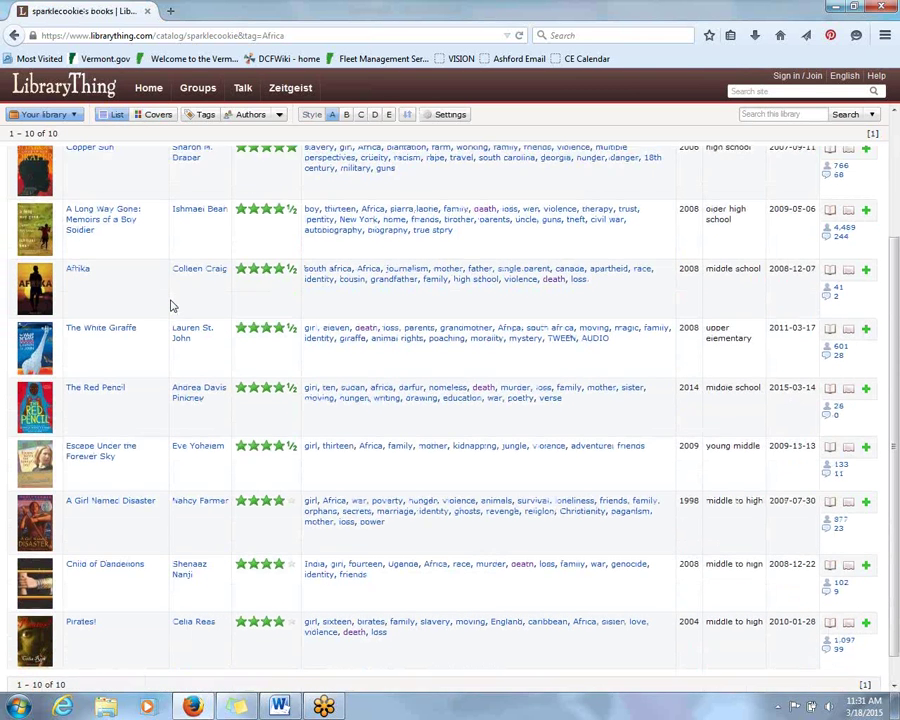
scroll(174, 318, "up", 3)
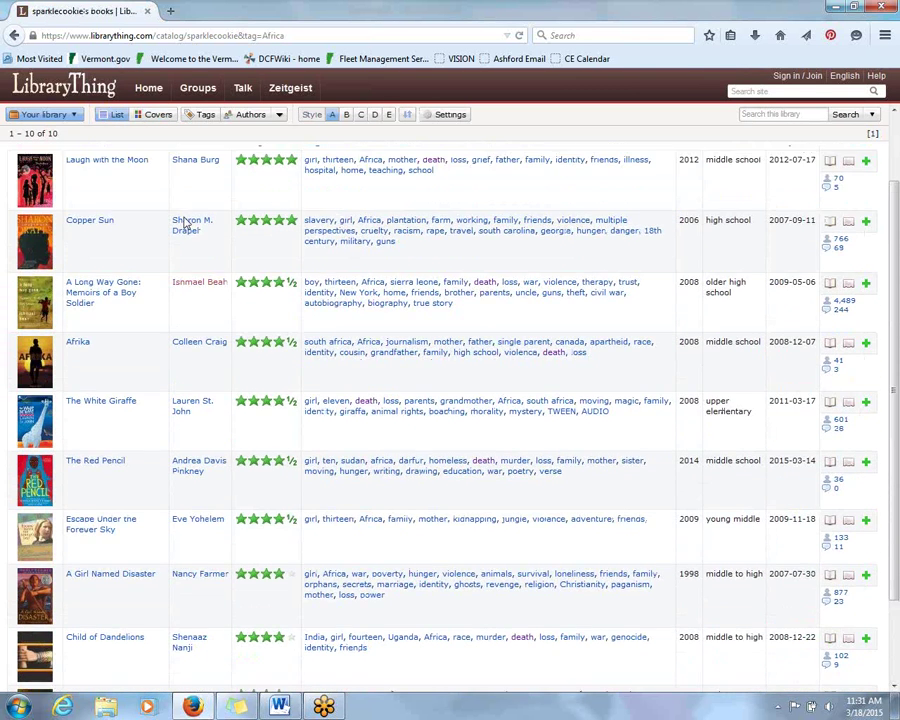
Return to the full tag list and open the books tagged kidnapping to look them over
left_click(202, 115)
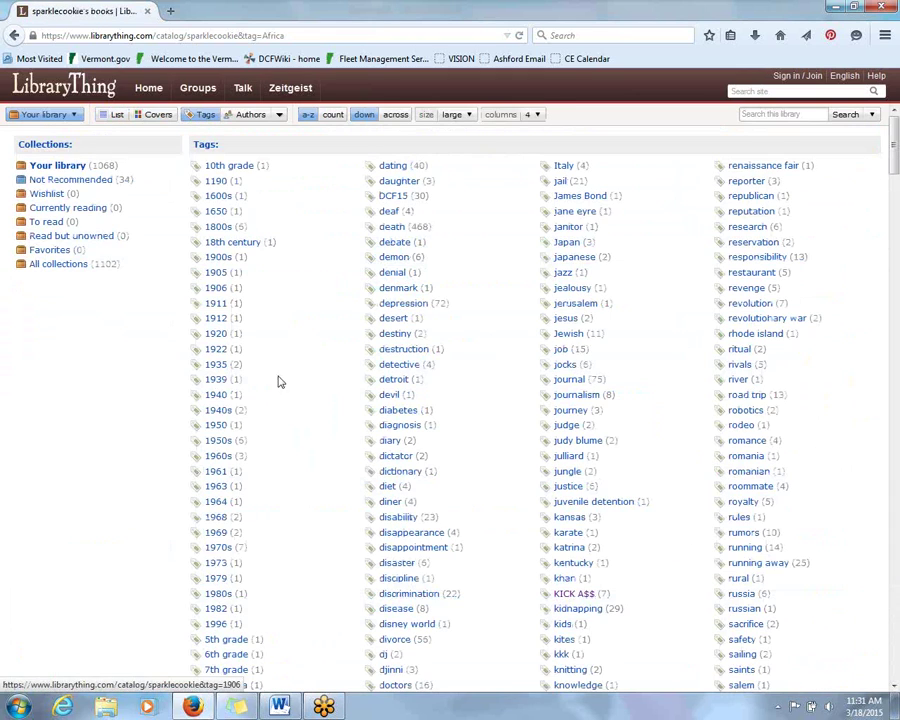
scroll(183, 393, "down", 3)
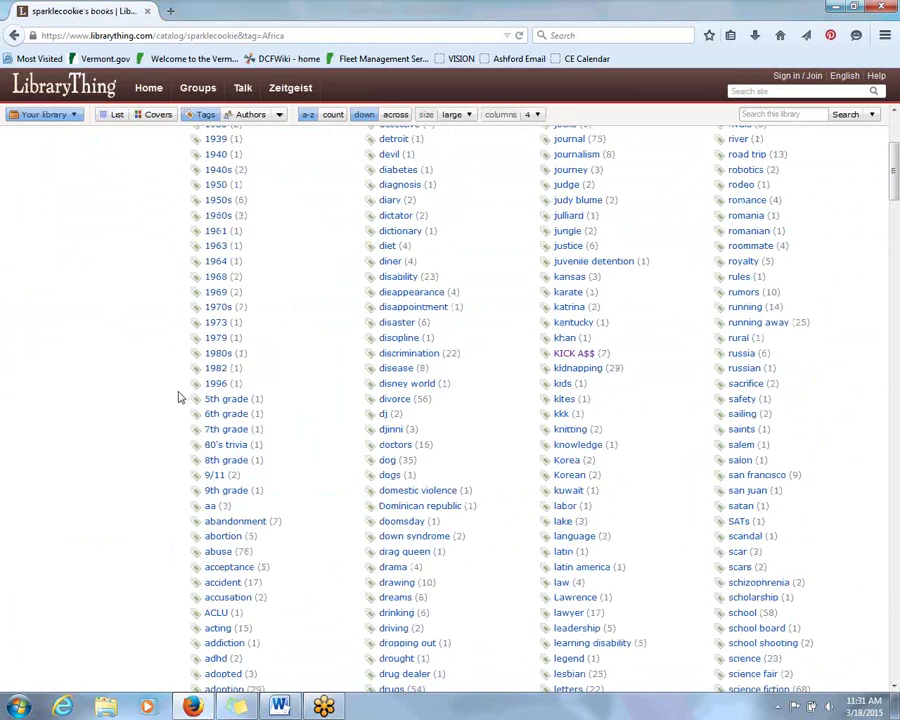
scroll(183, 393, "down", 2)
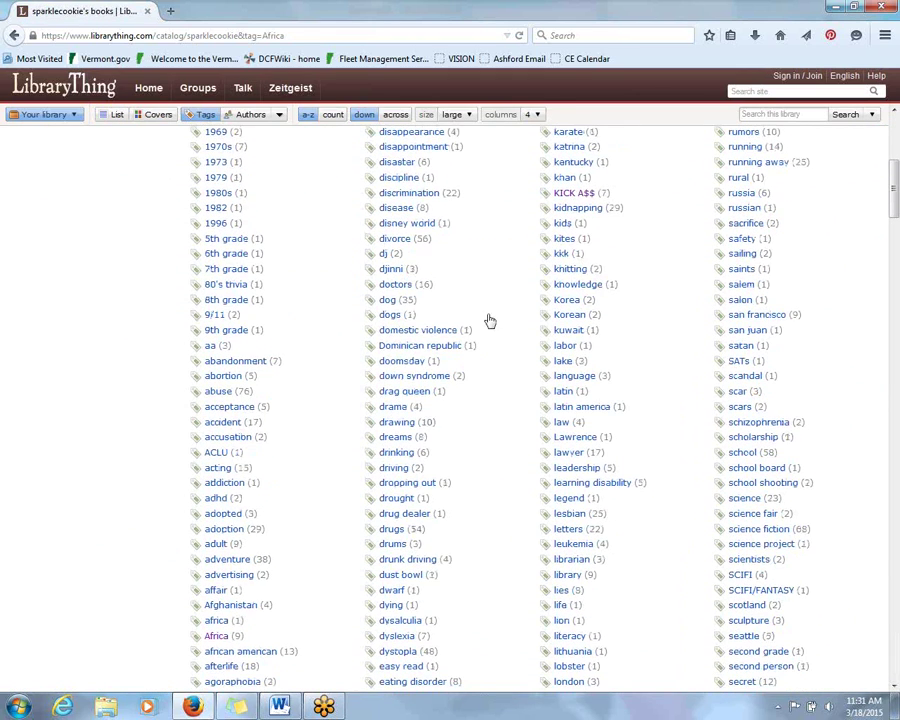
left_click(591, 207)
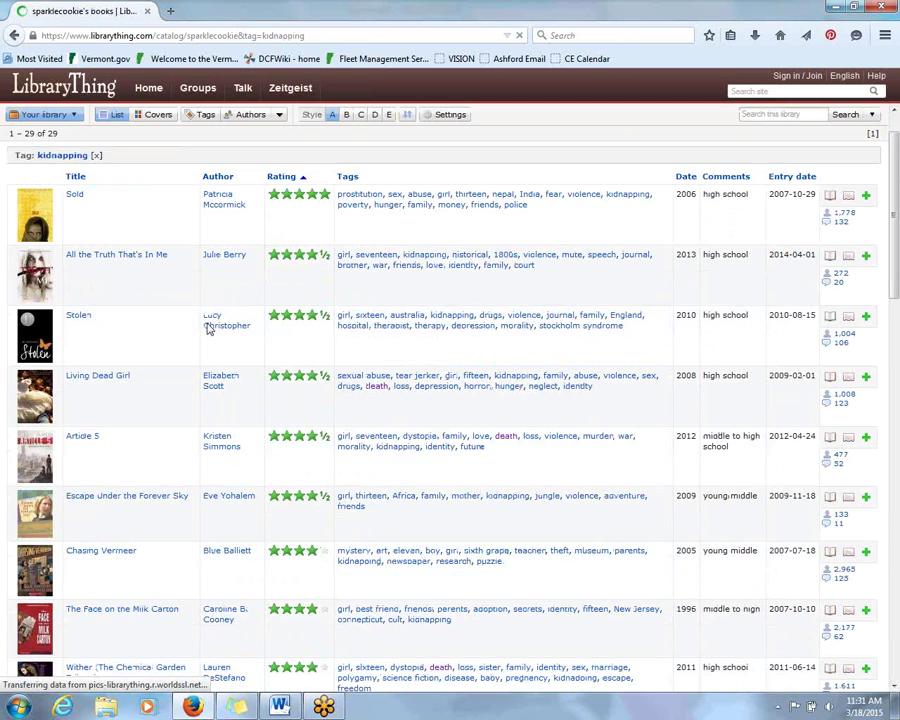
scroll(206, 330, "down", 1)
scroll(206, 337, "up", 1)
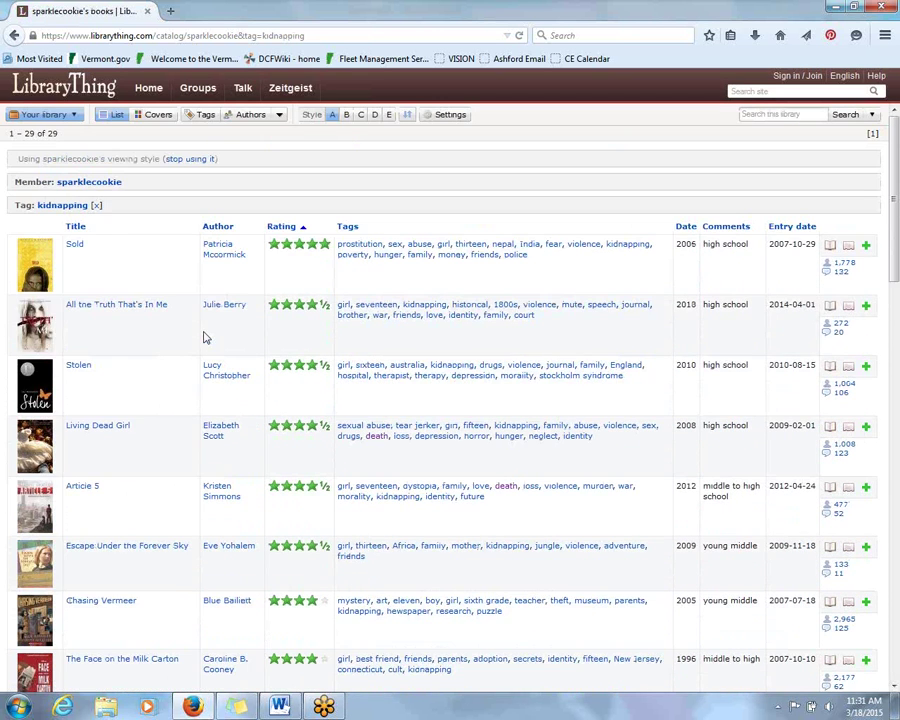
Clear the kidnapping tag filter and sort the whole library by comments so the young middle books come first
left_click(98, 208)
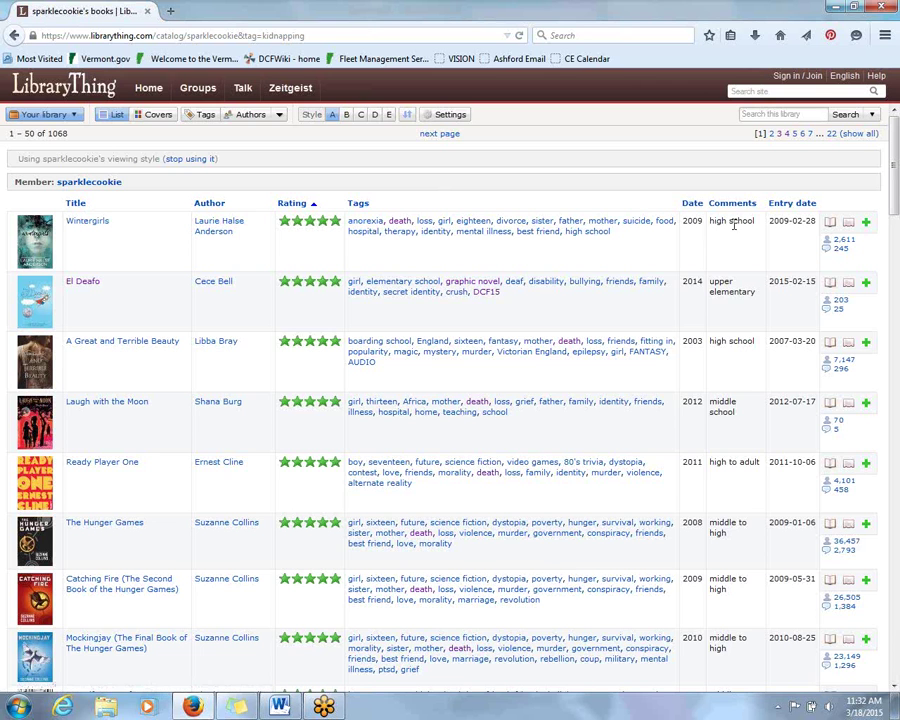
left_click(730, 210)
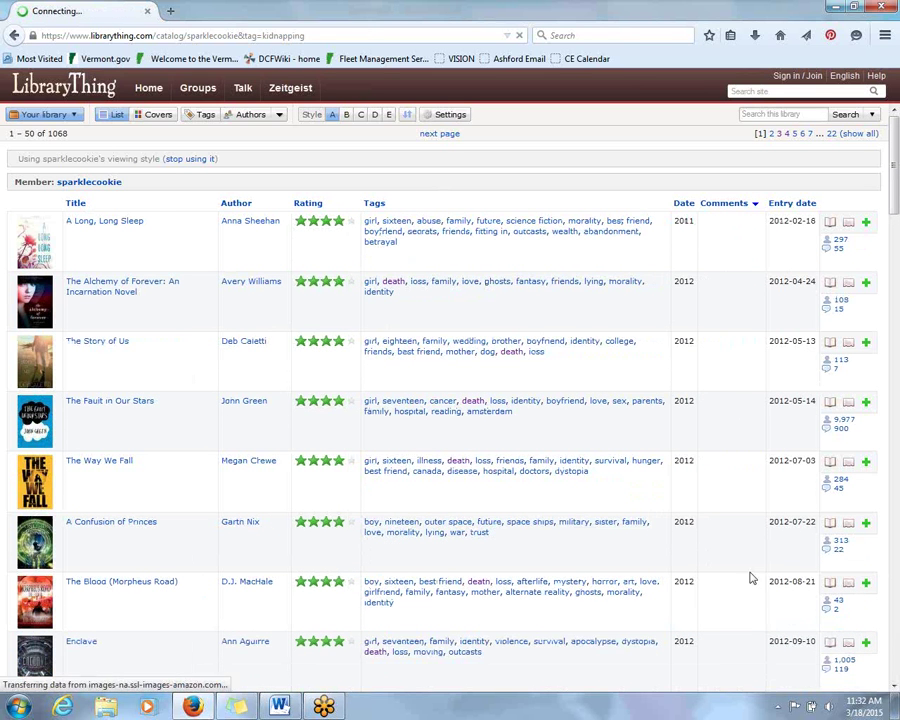
left_click(740, 207)
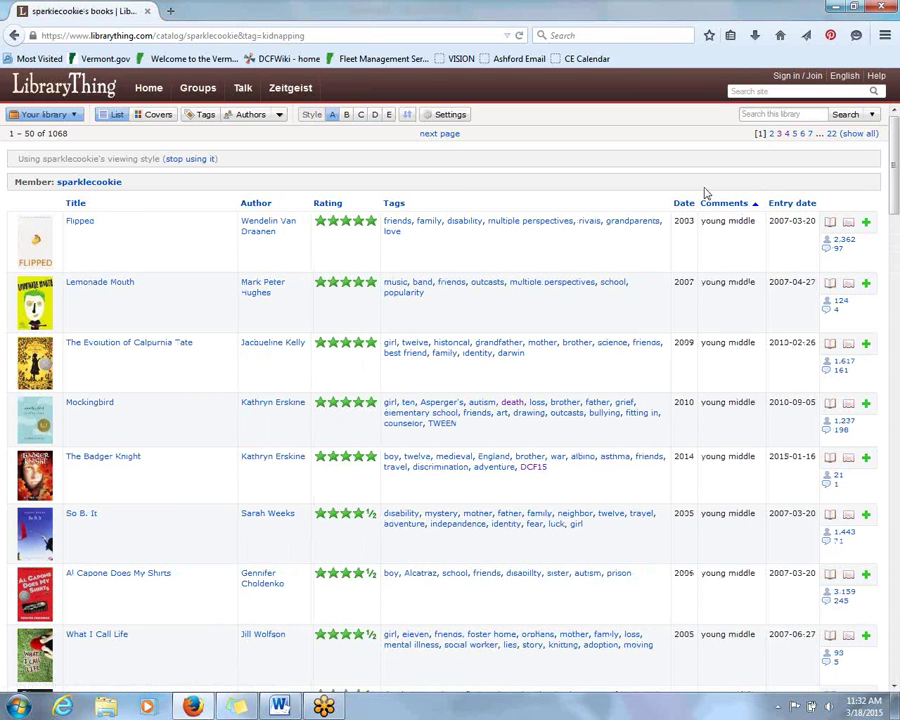
scroll(720, 365, "down", 10)
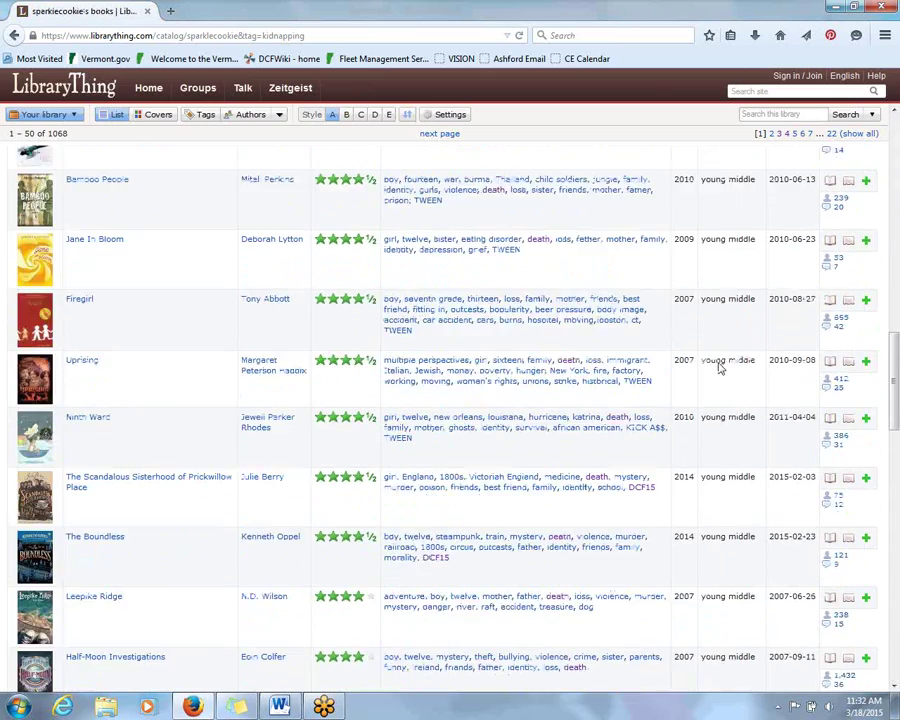
scroll(718, 368, "down", 15)
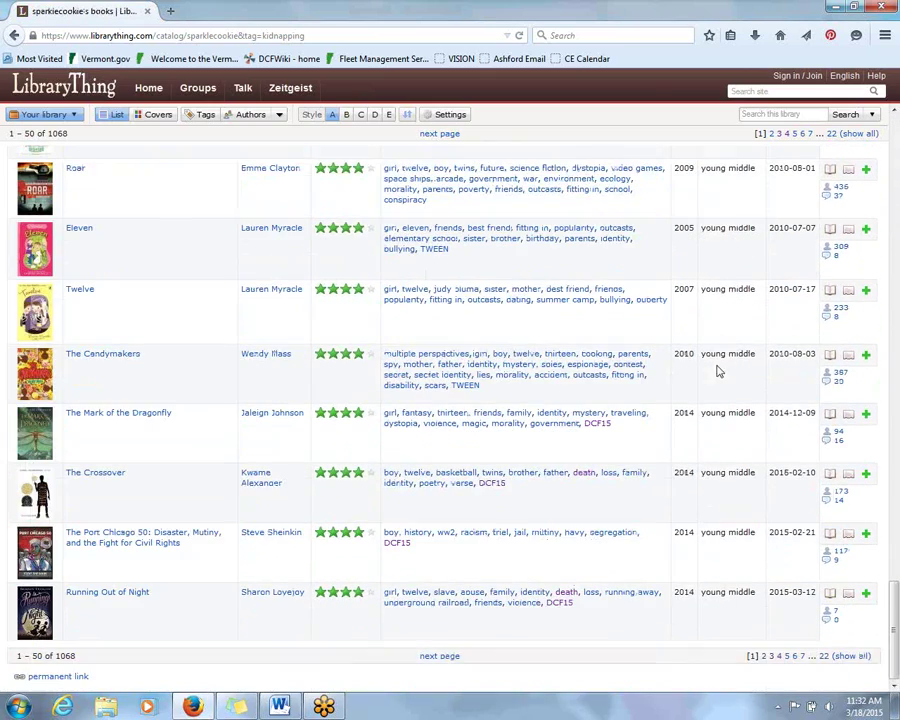
Go to page 4 of the library sorted by comments and look over its books
left_click(780, 657)
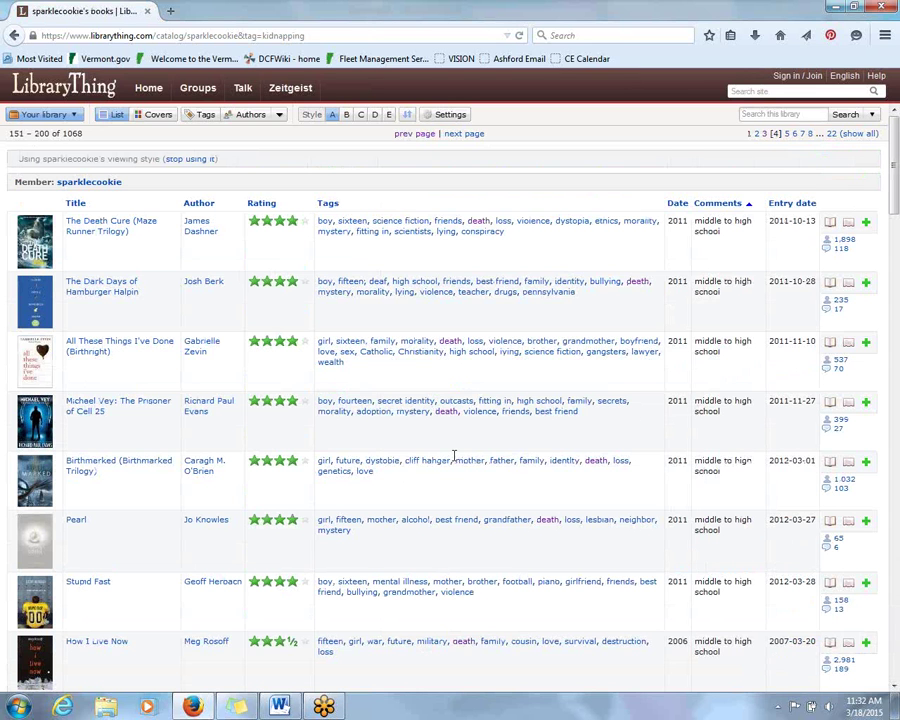
scroll(645, 458, "down", 1)
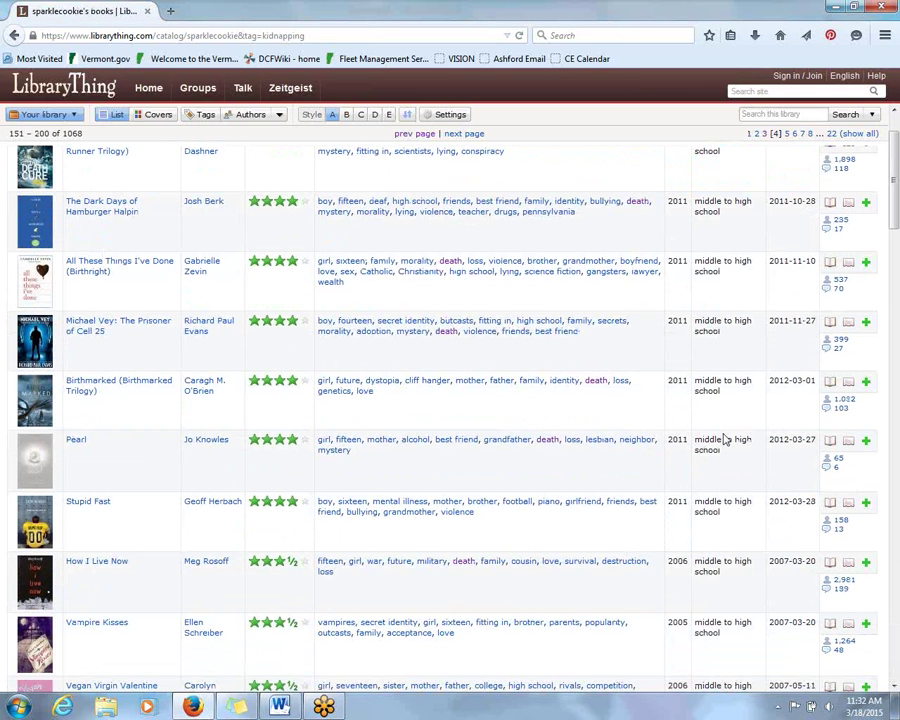
scroll(700, 380, "up", 1)
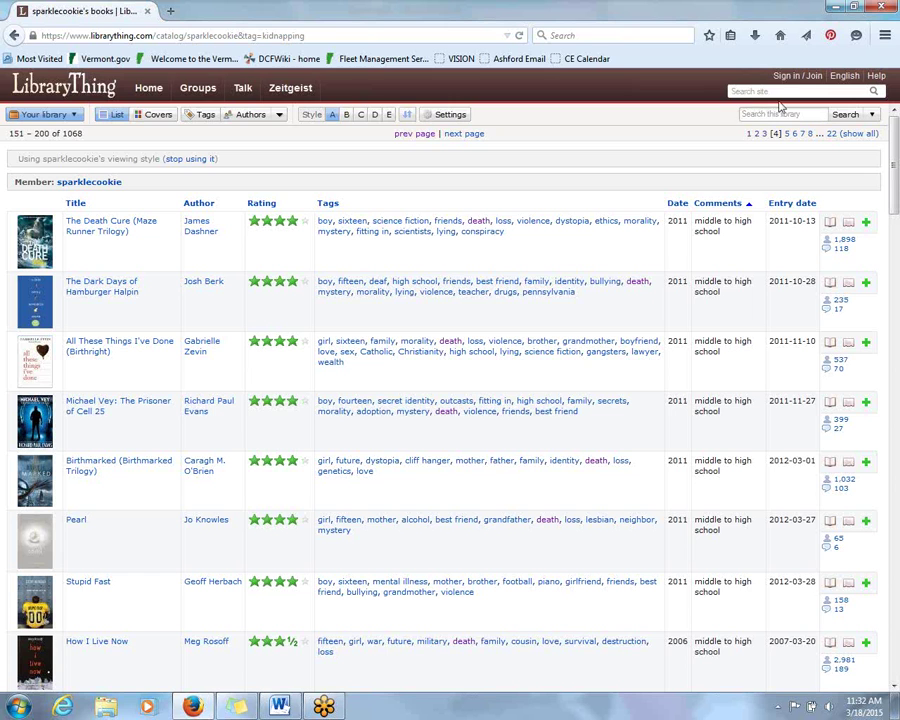
Search this library for "roland smith"
left_click(764, 115)
type("roland smith")
key("Return")
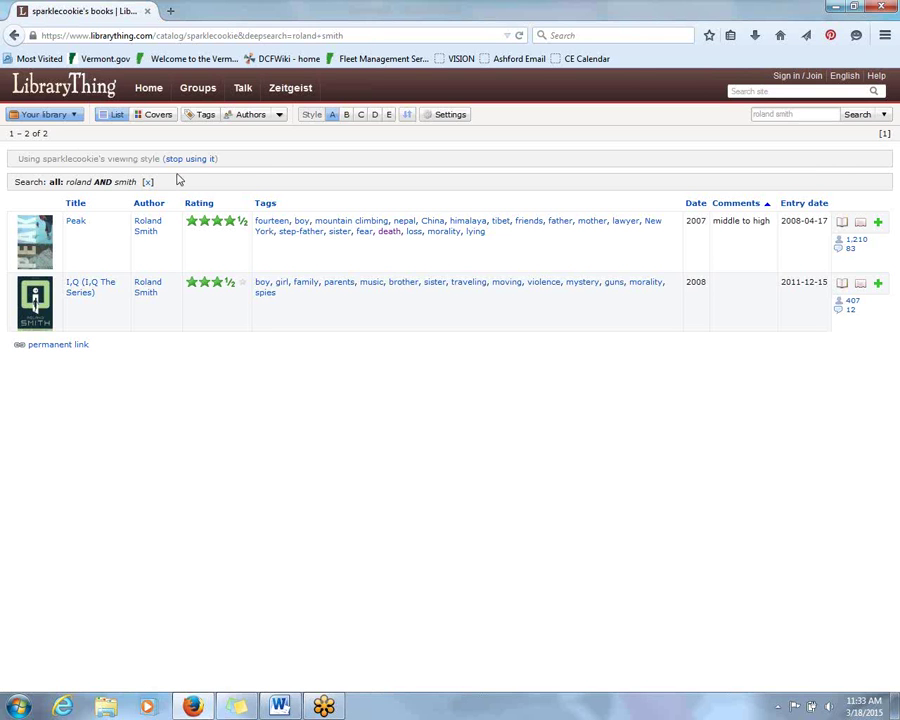
Open the LibraryThing home page, and switch to the Word document with the consultant's contact details and catalog address
left_click(43, 98)
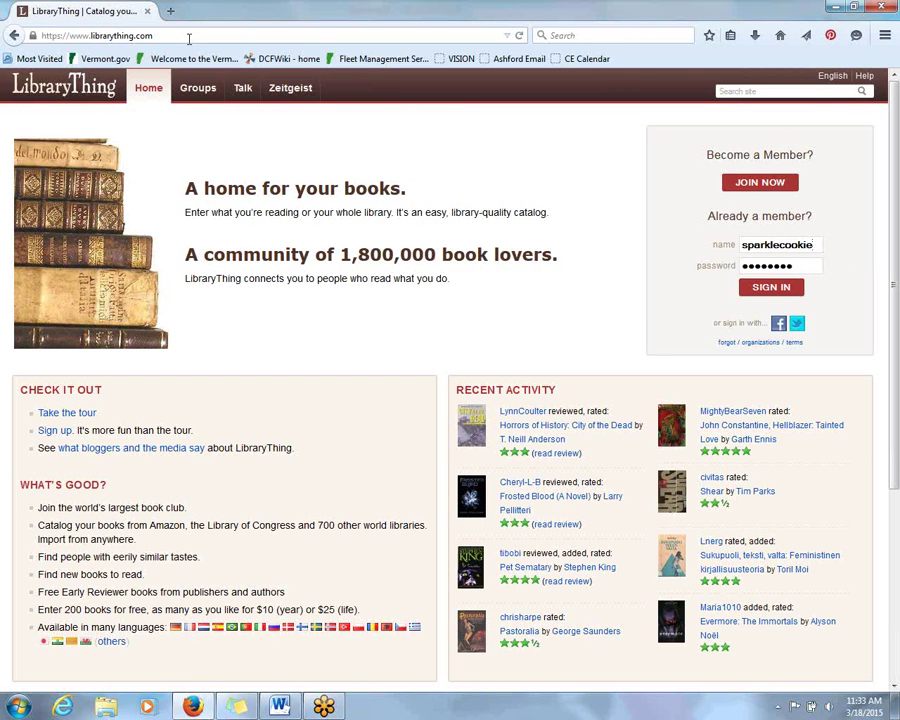
left_click(280, 706)
left_click(456, 567)
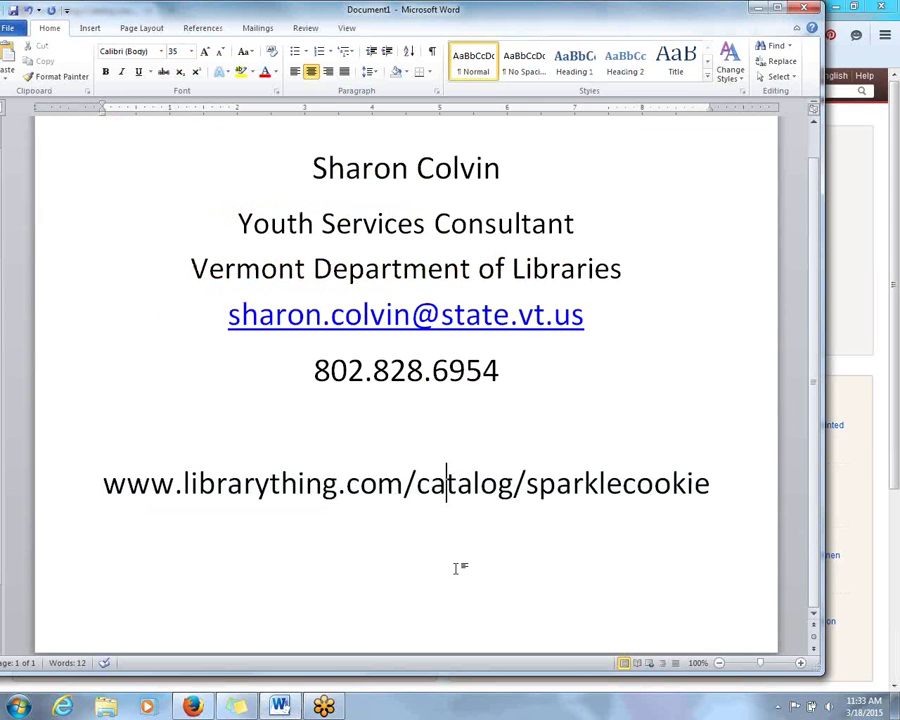